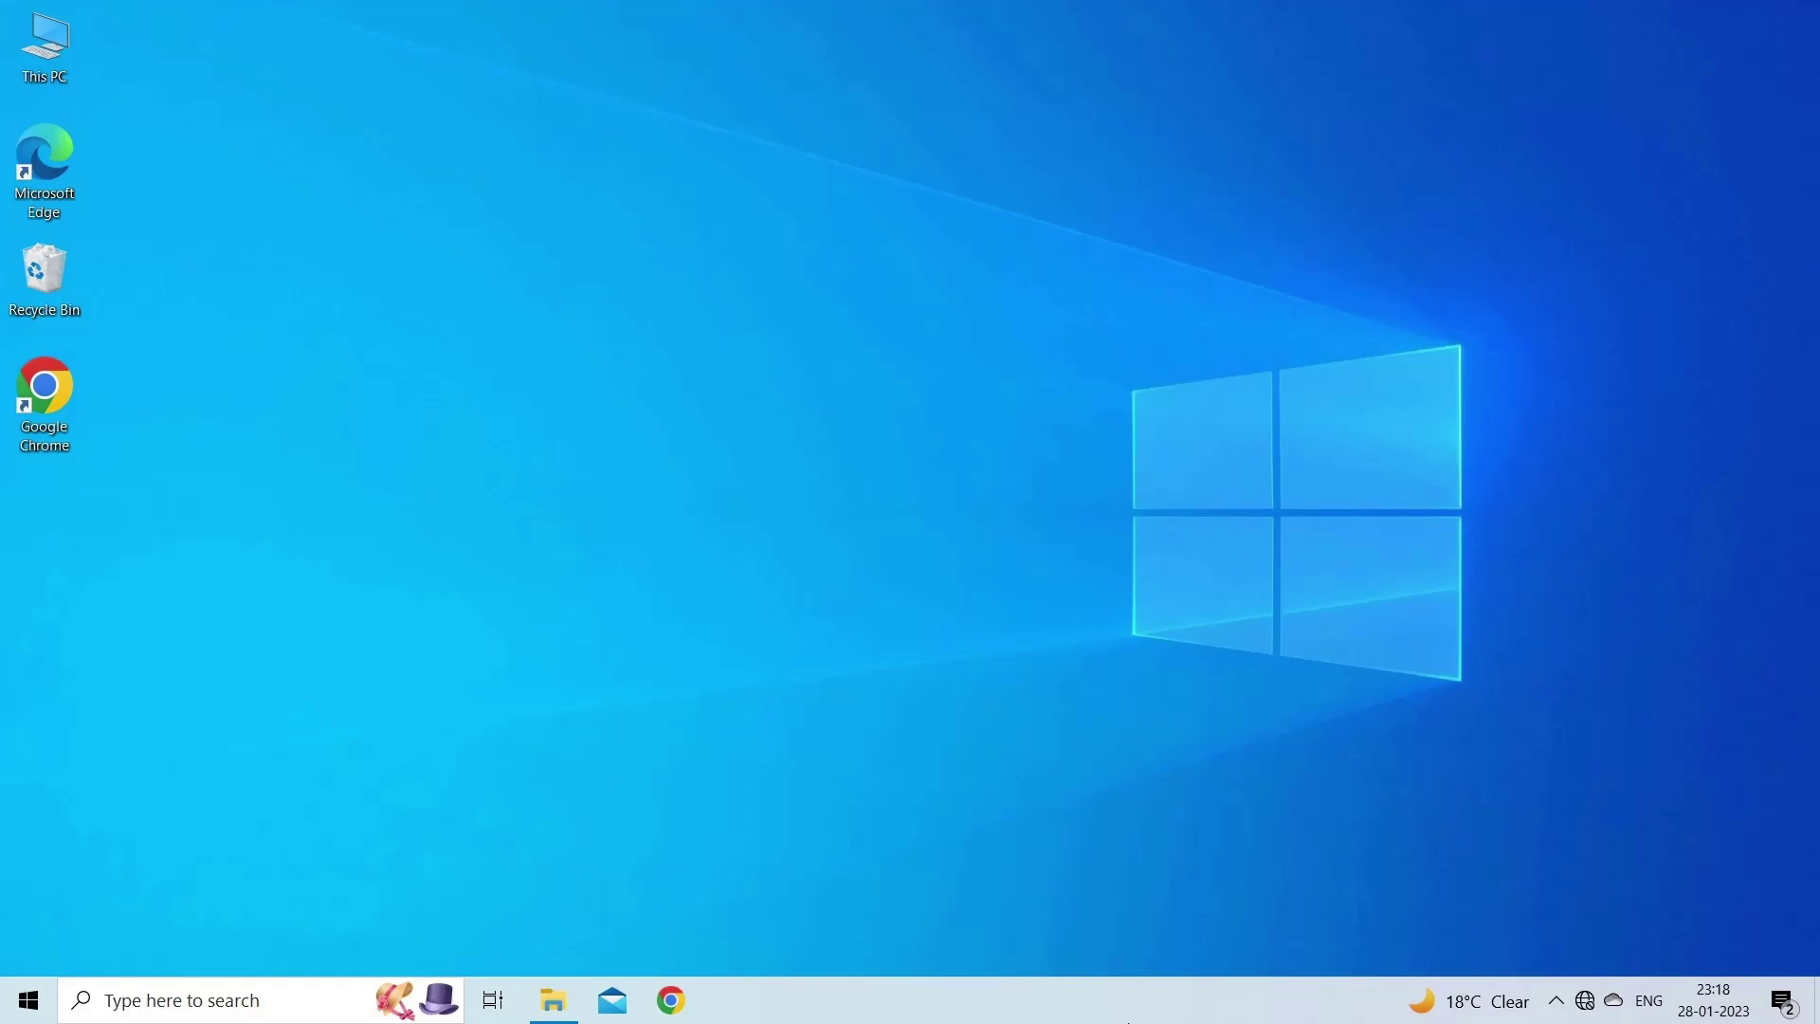
- End the Customer Information.xlsx Excel task from Task Manager
key(ctrl+alt+Delete)
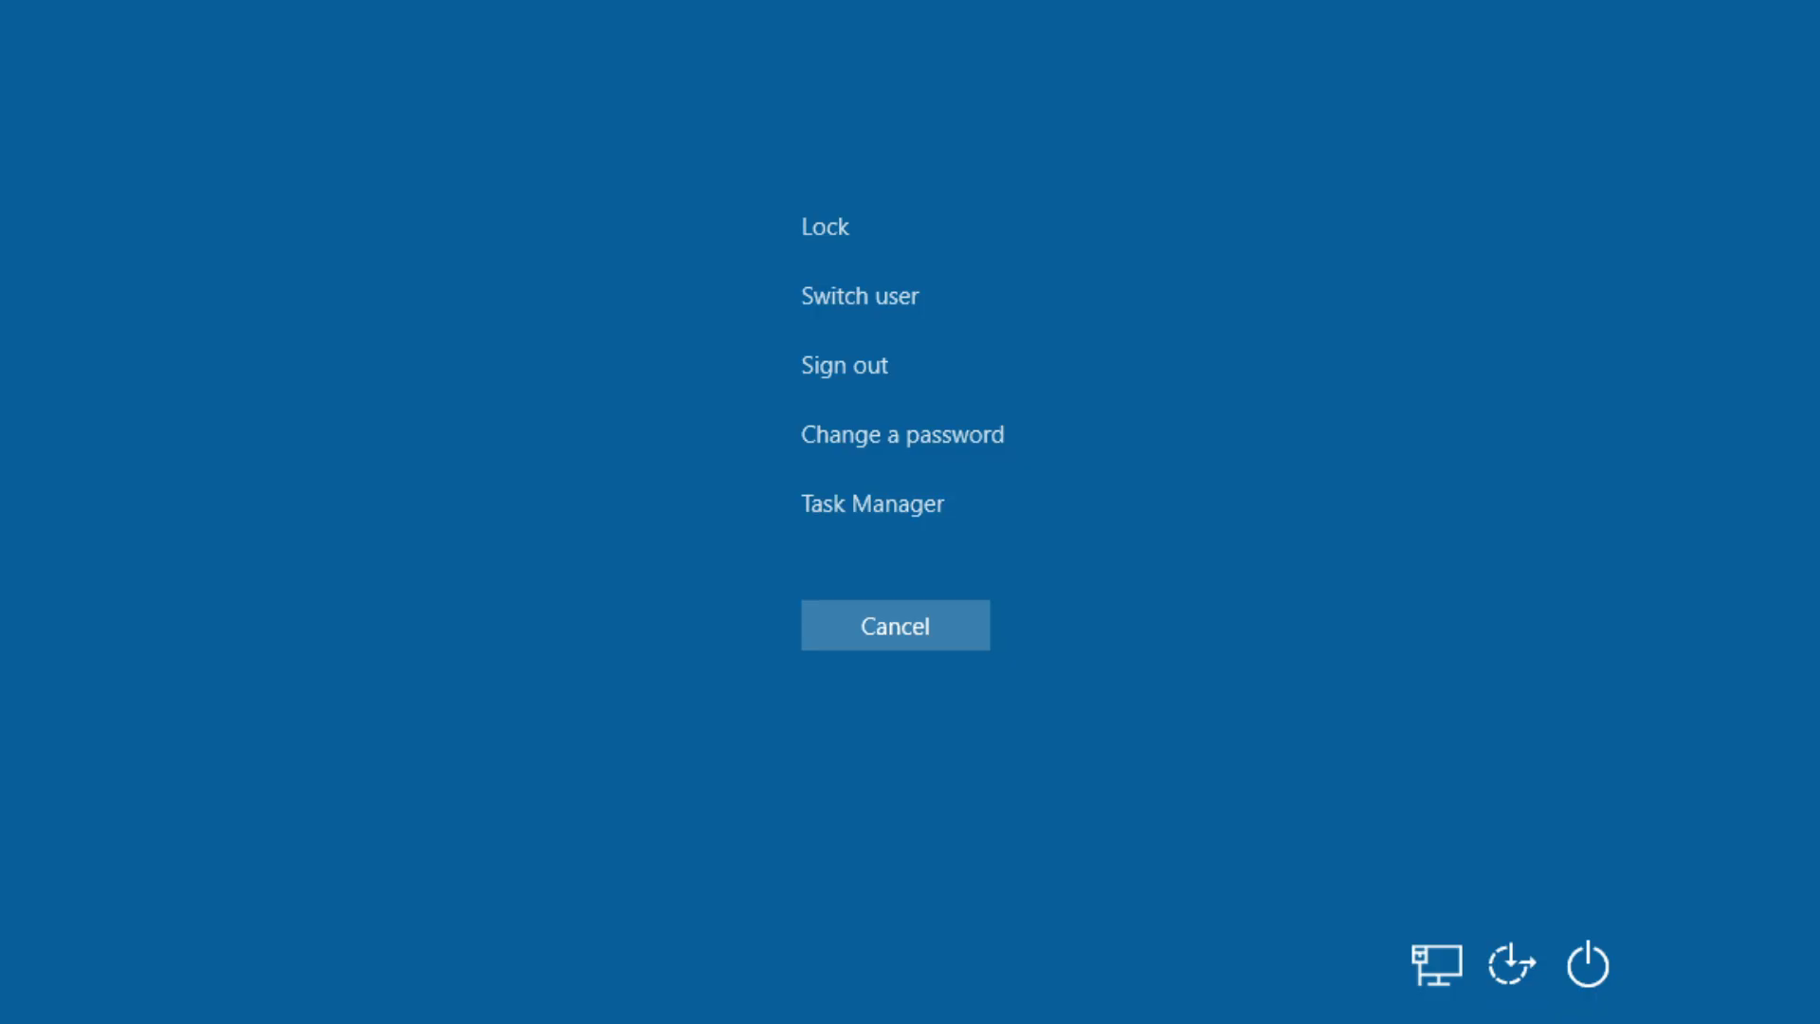
key(Up)
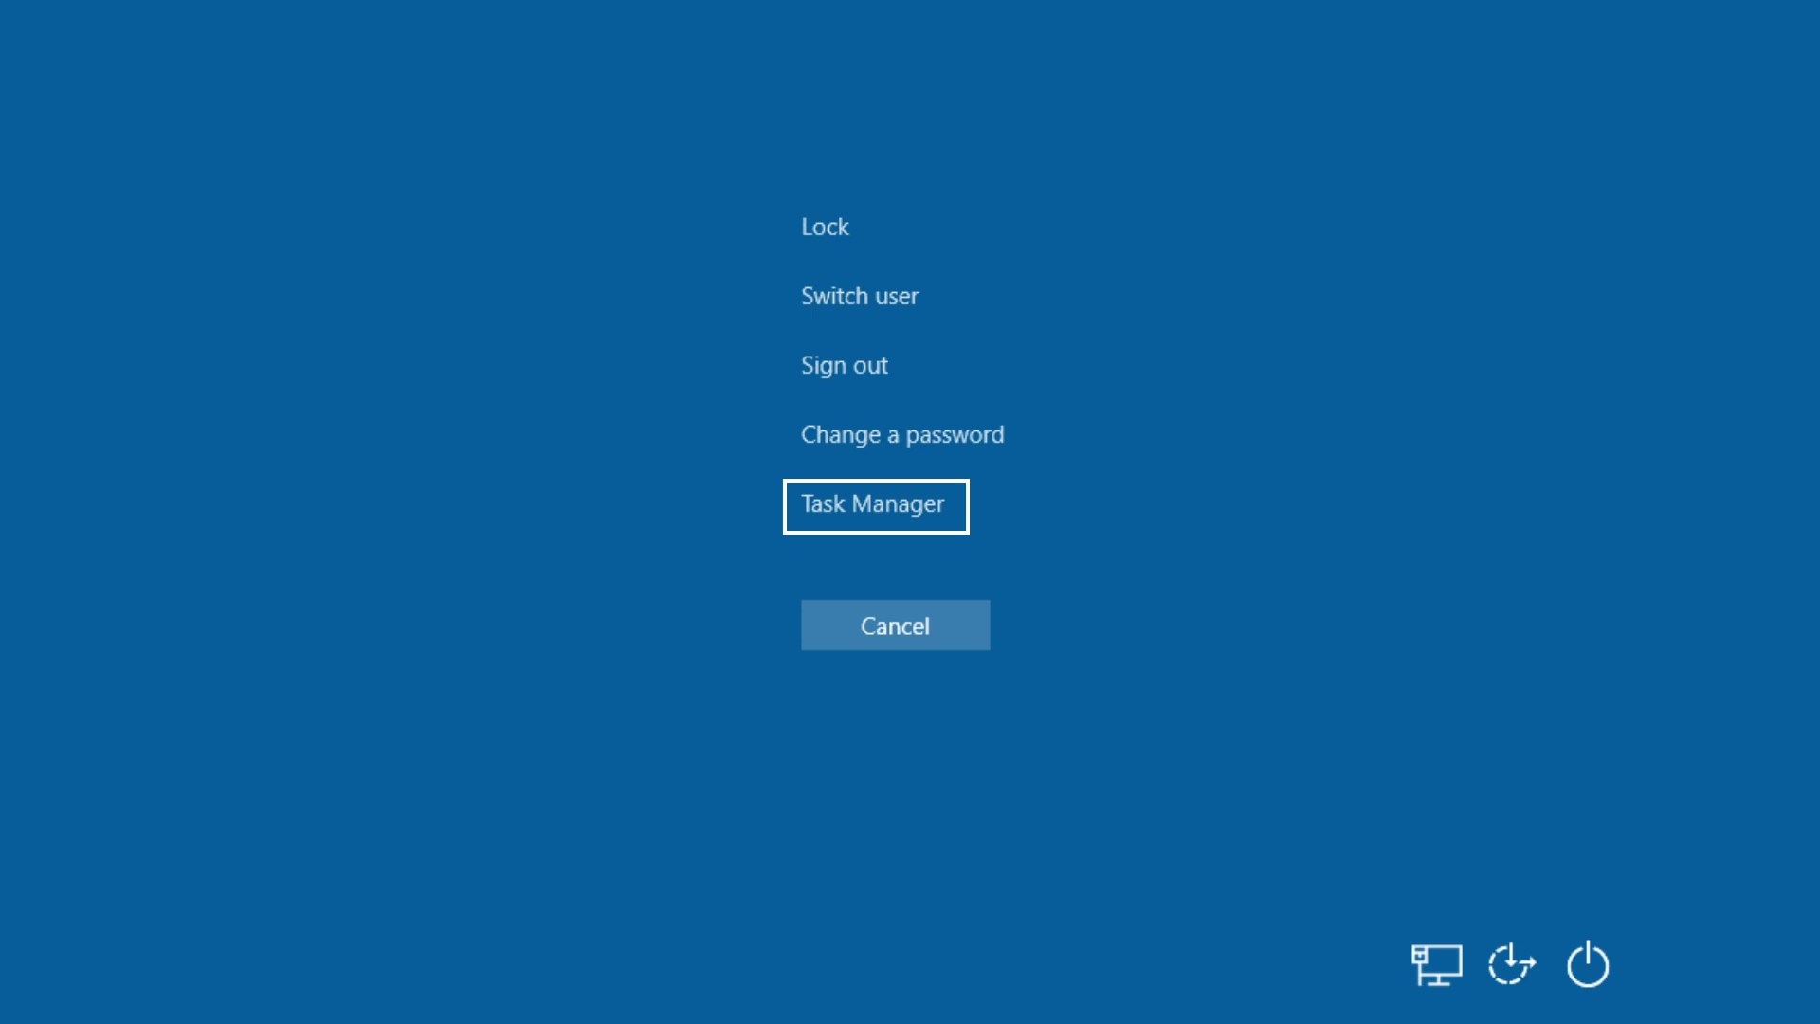
key(Return)
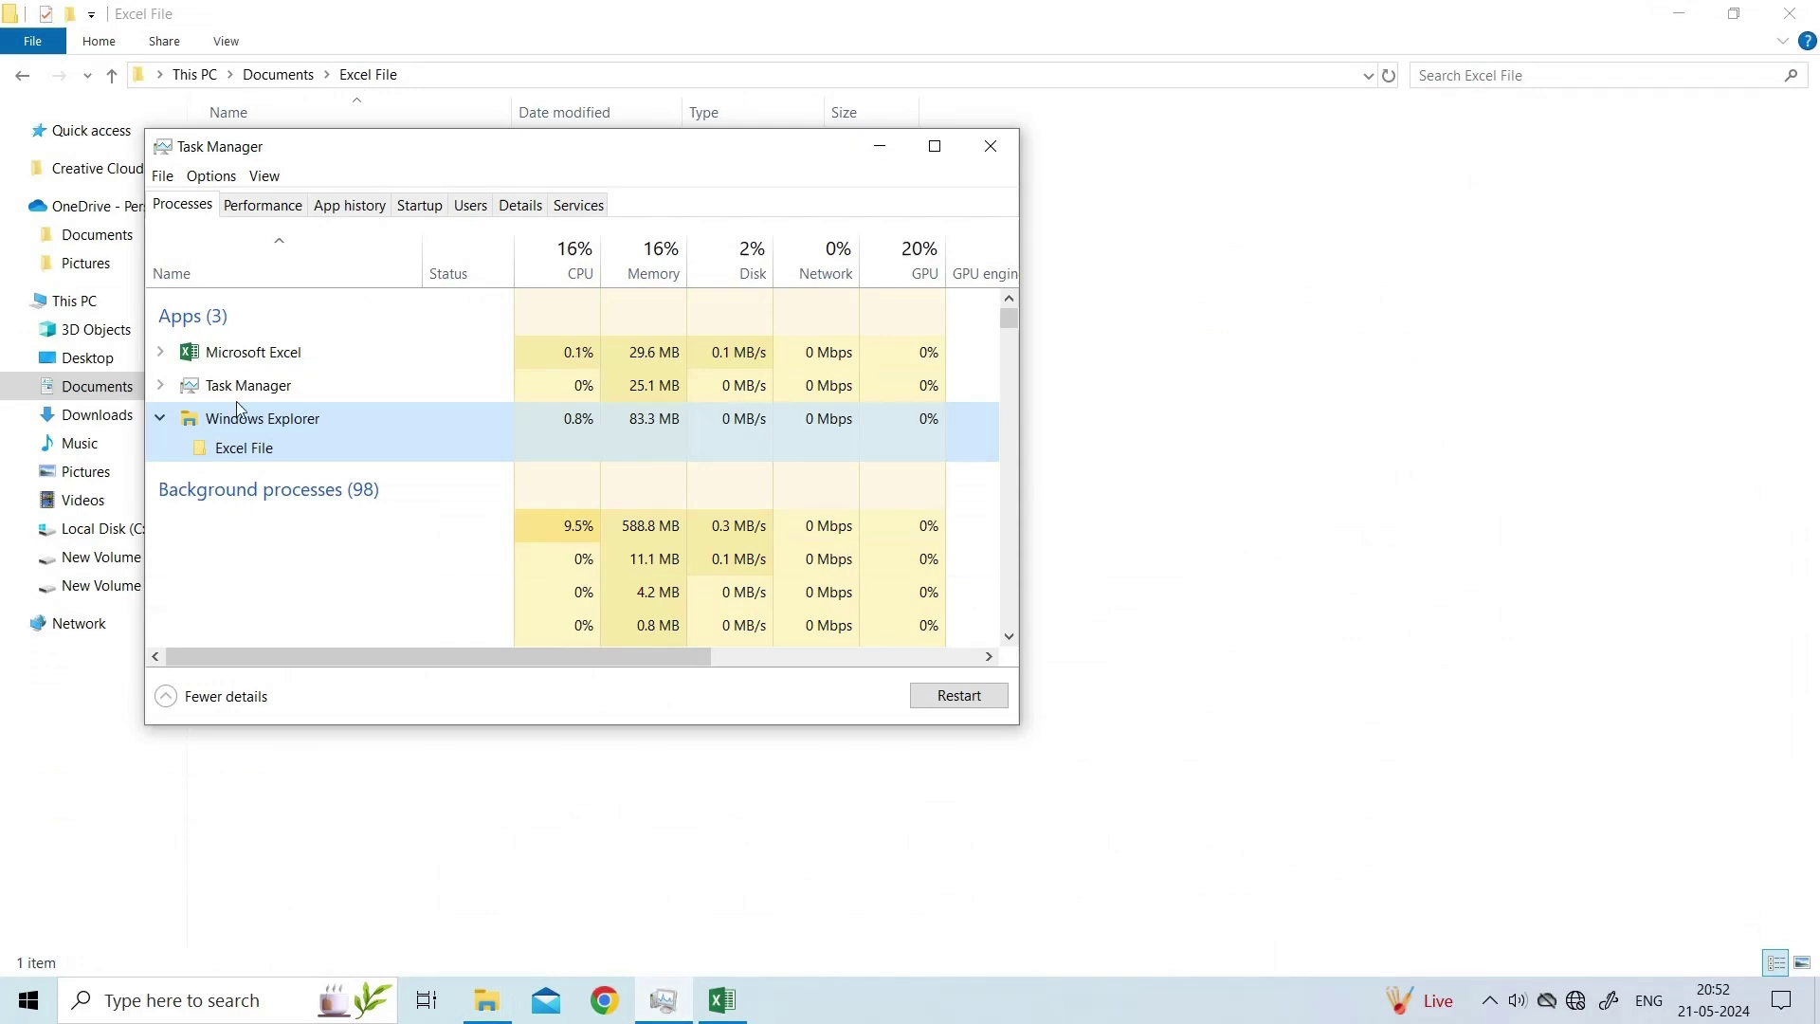
click(163, 351)
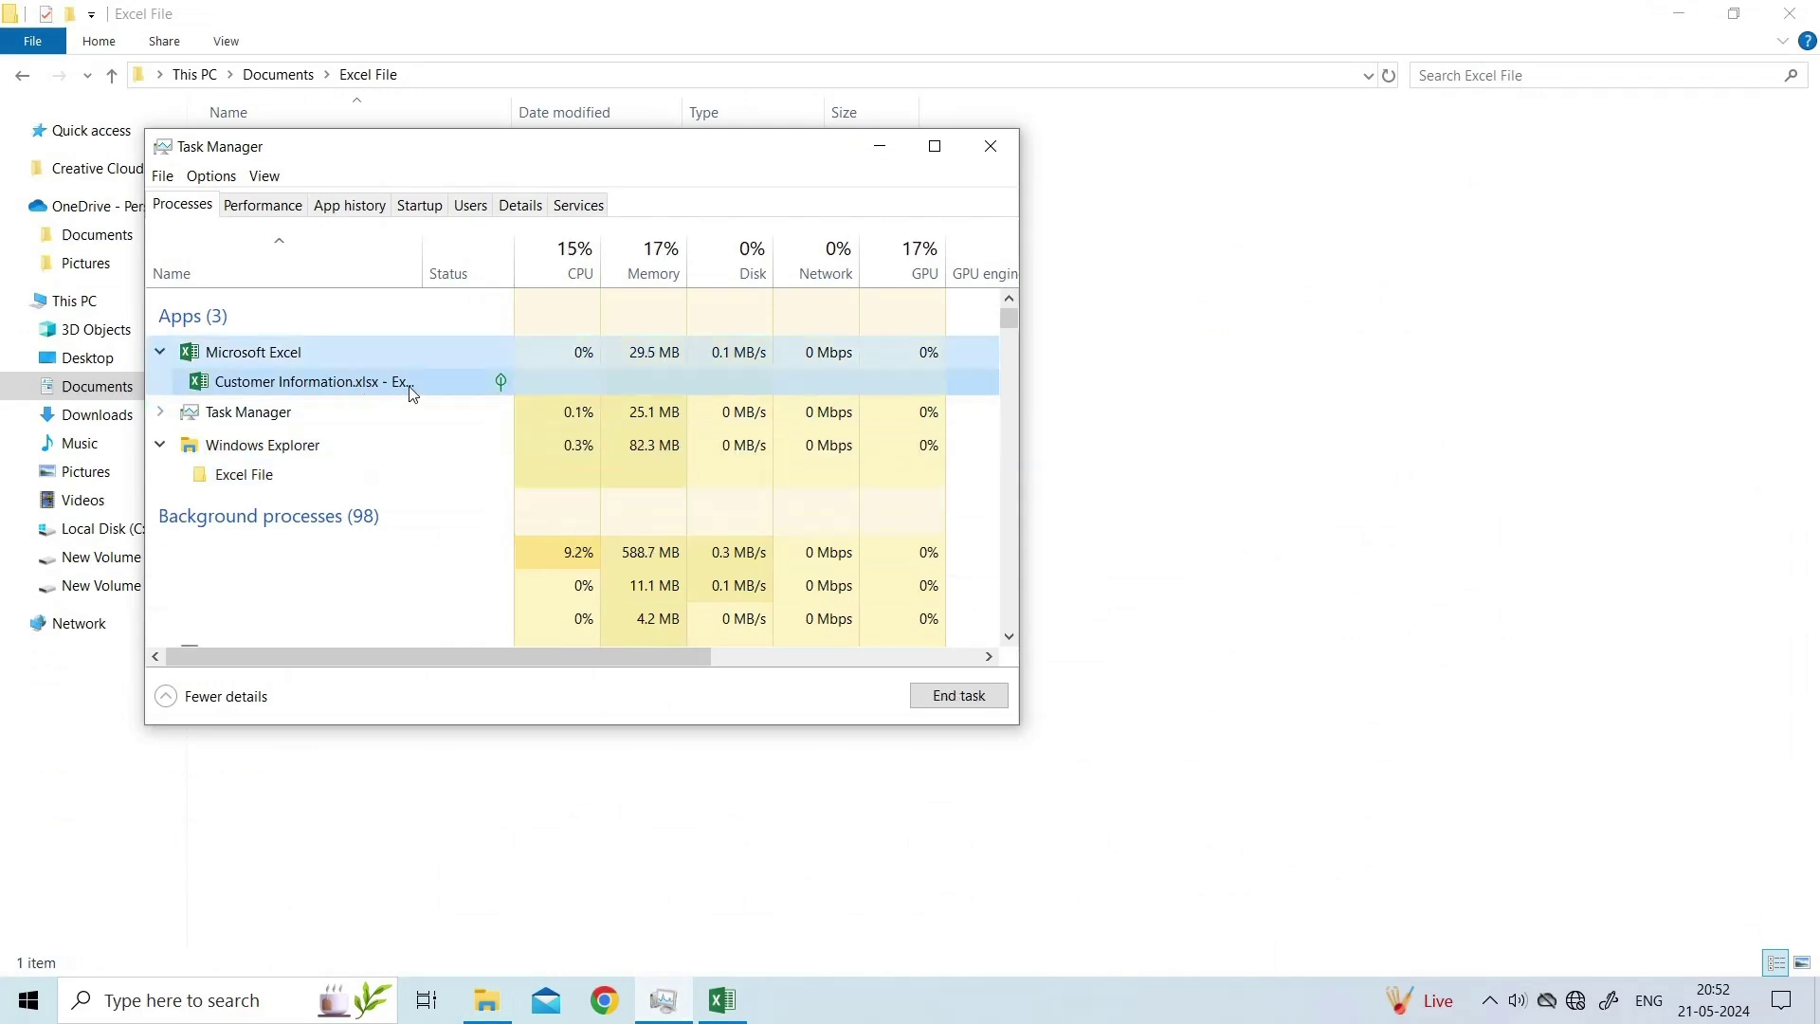
right_click(453, 383)
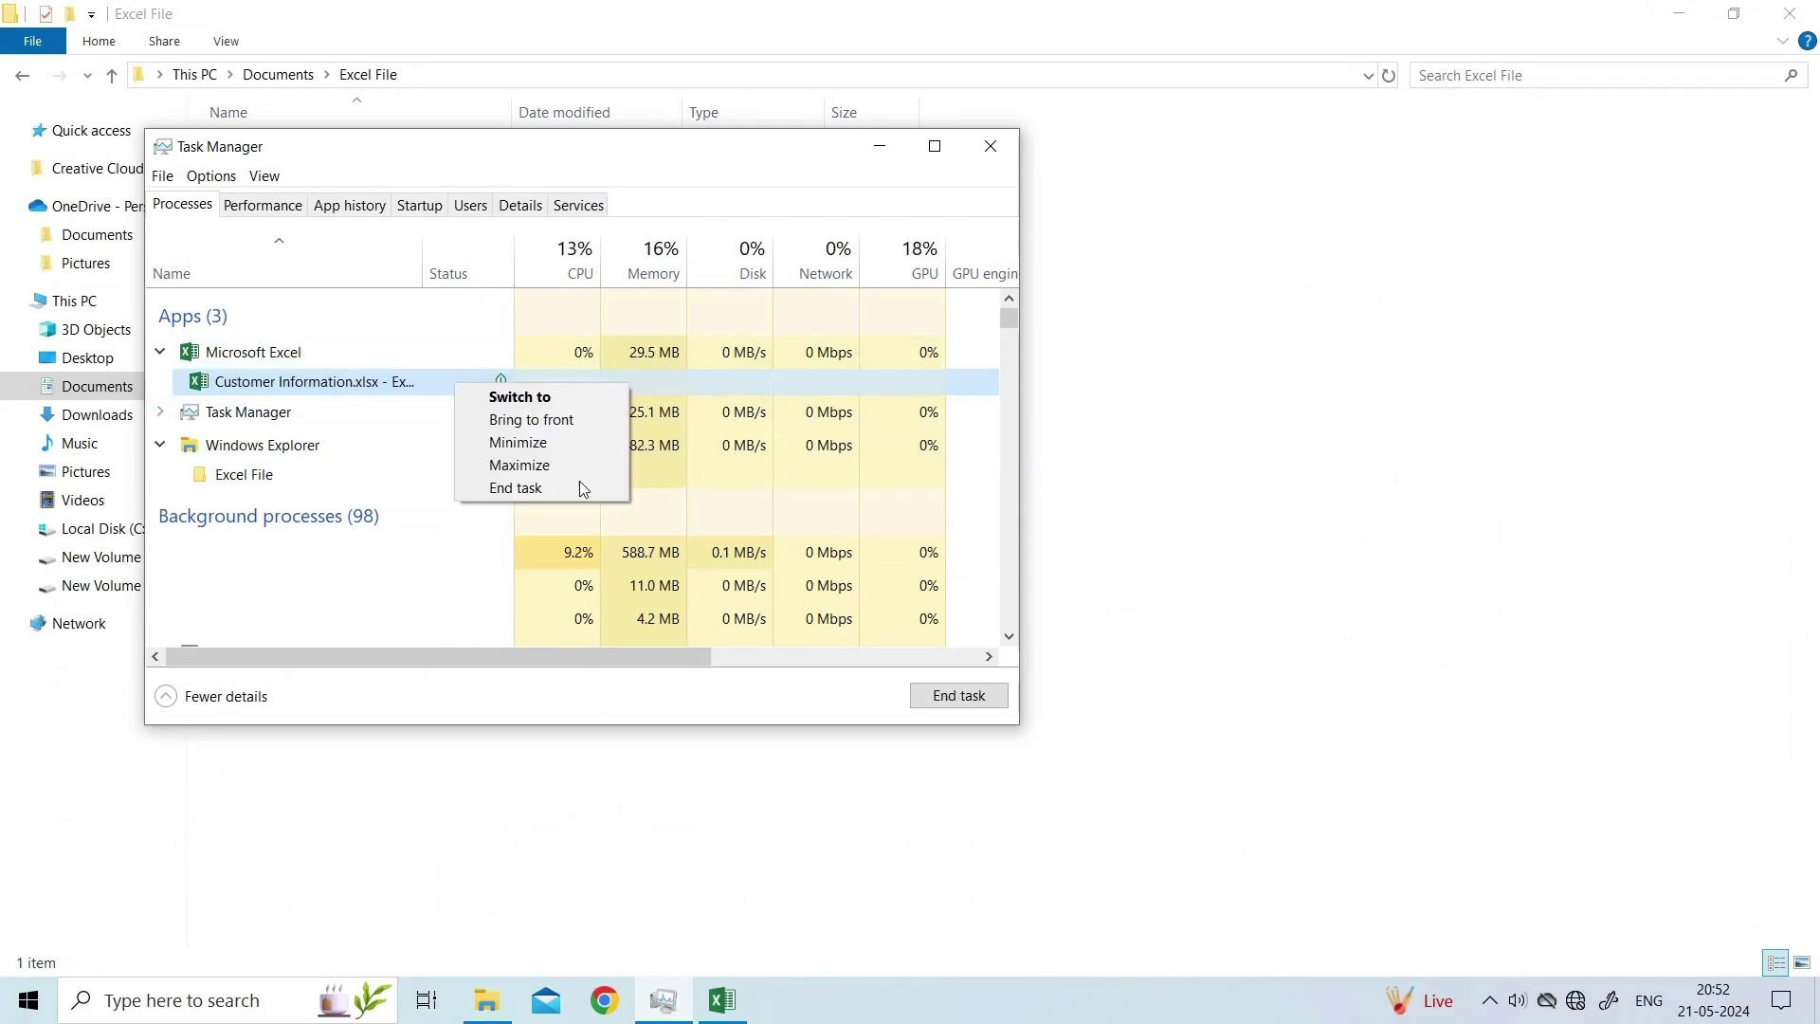
click(540, 485)
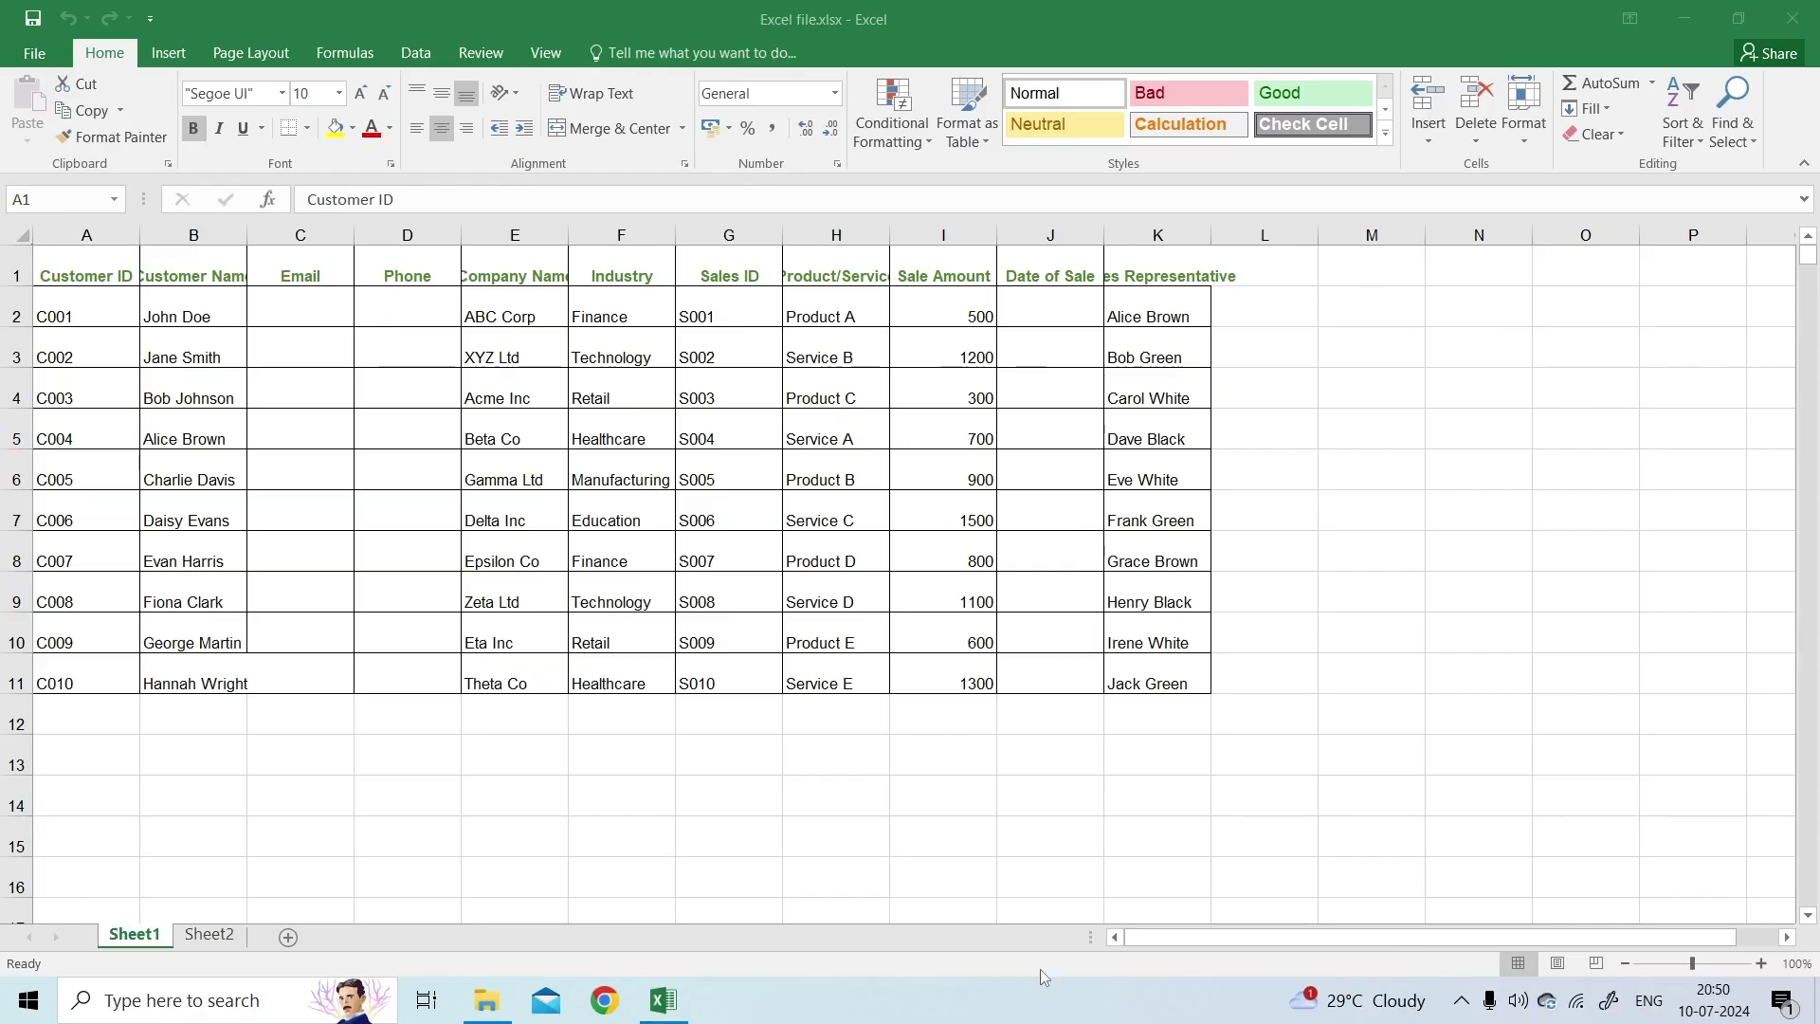
- Open the Advanced page of Excel Options and scroll down to the General section's DDE checkbox
click(38, 53)
click(65, 565)
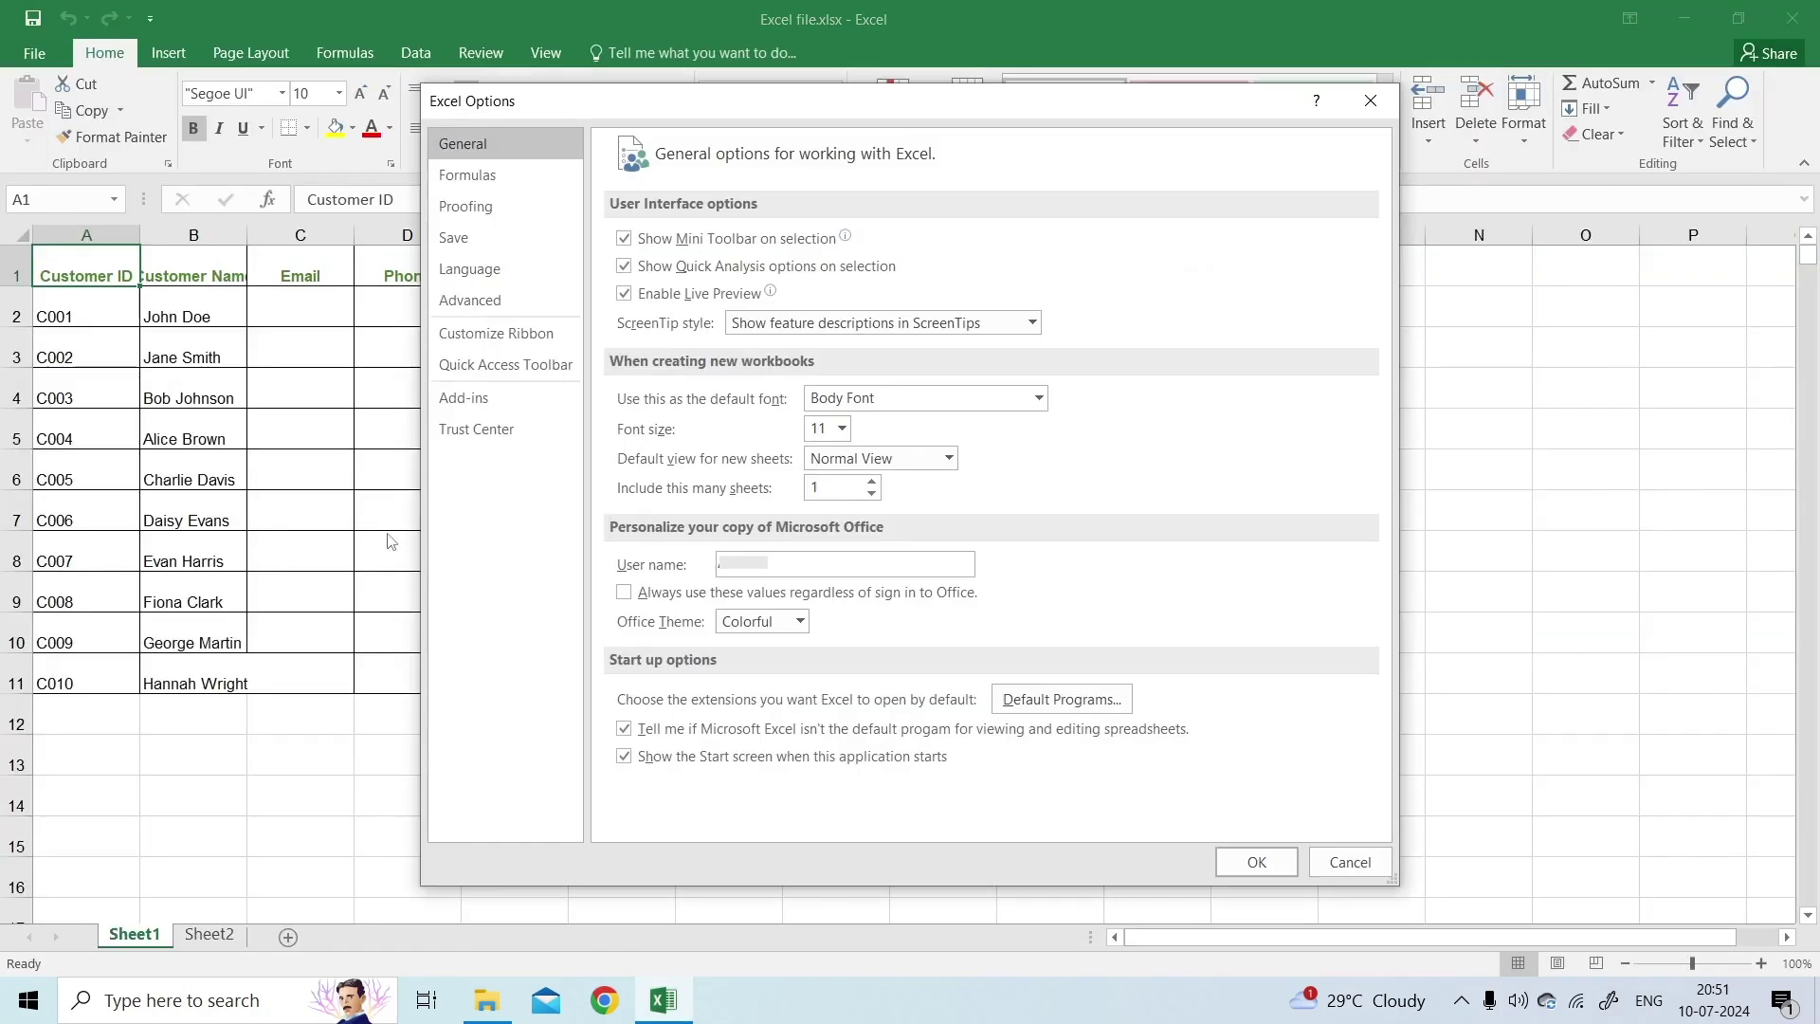
click(507, 300)
scroll(813, 617, down, 10)
scroll(813, 617, down, 10)
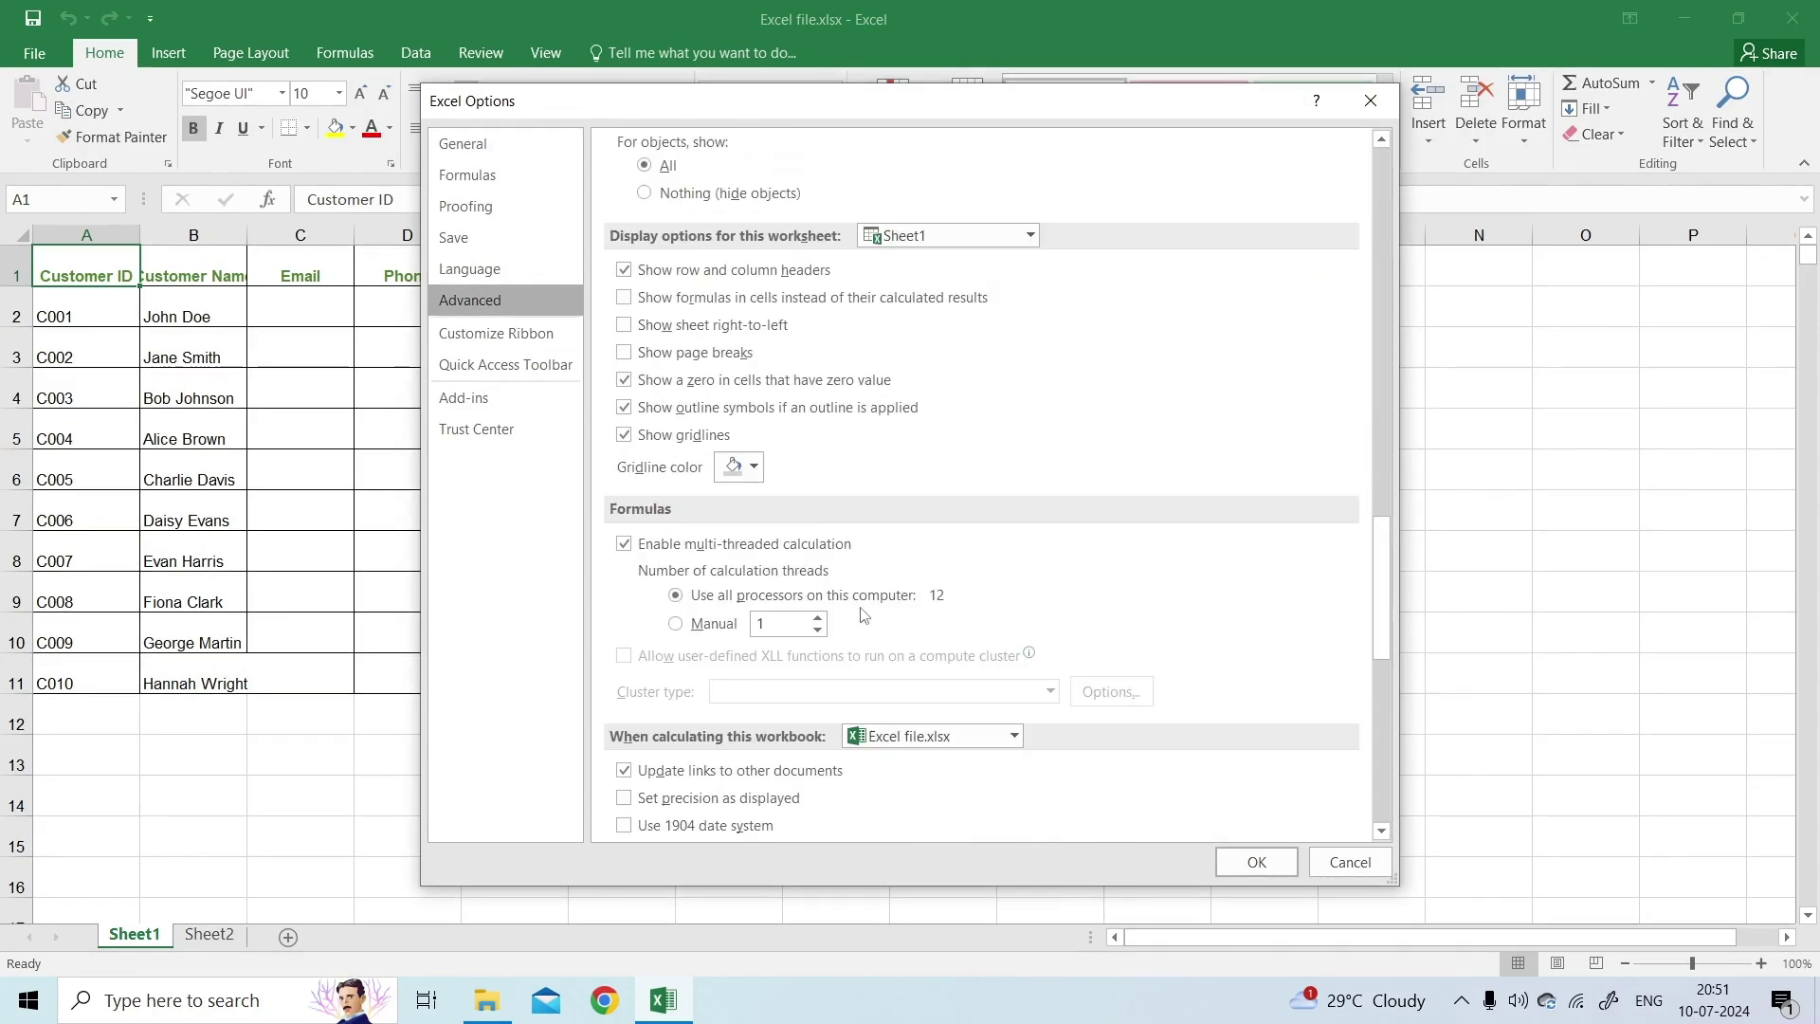
scroll(934, 390, down, 8)
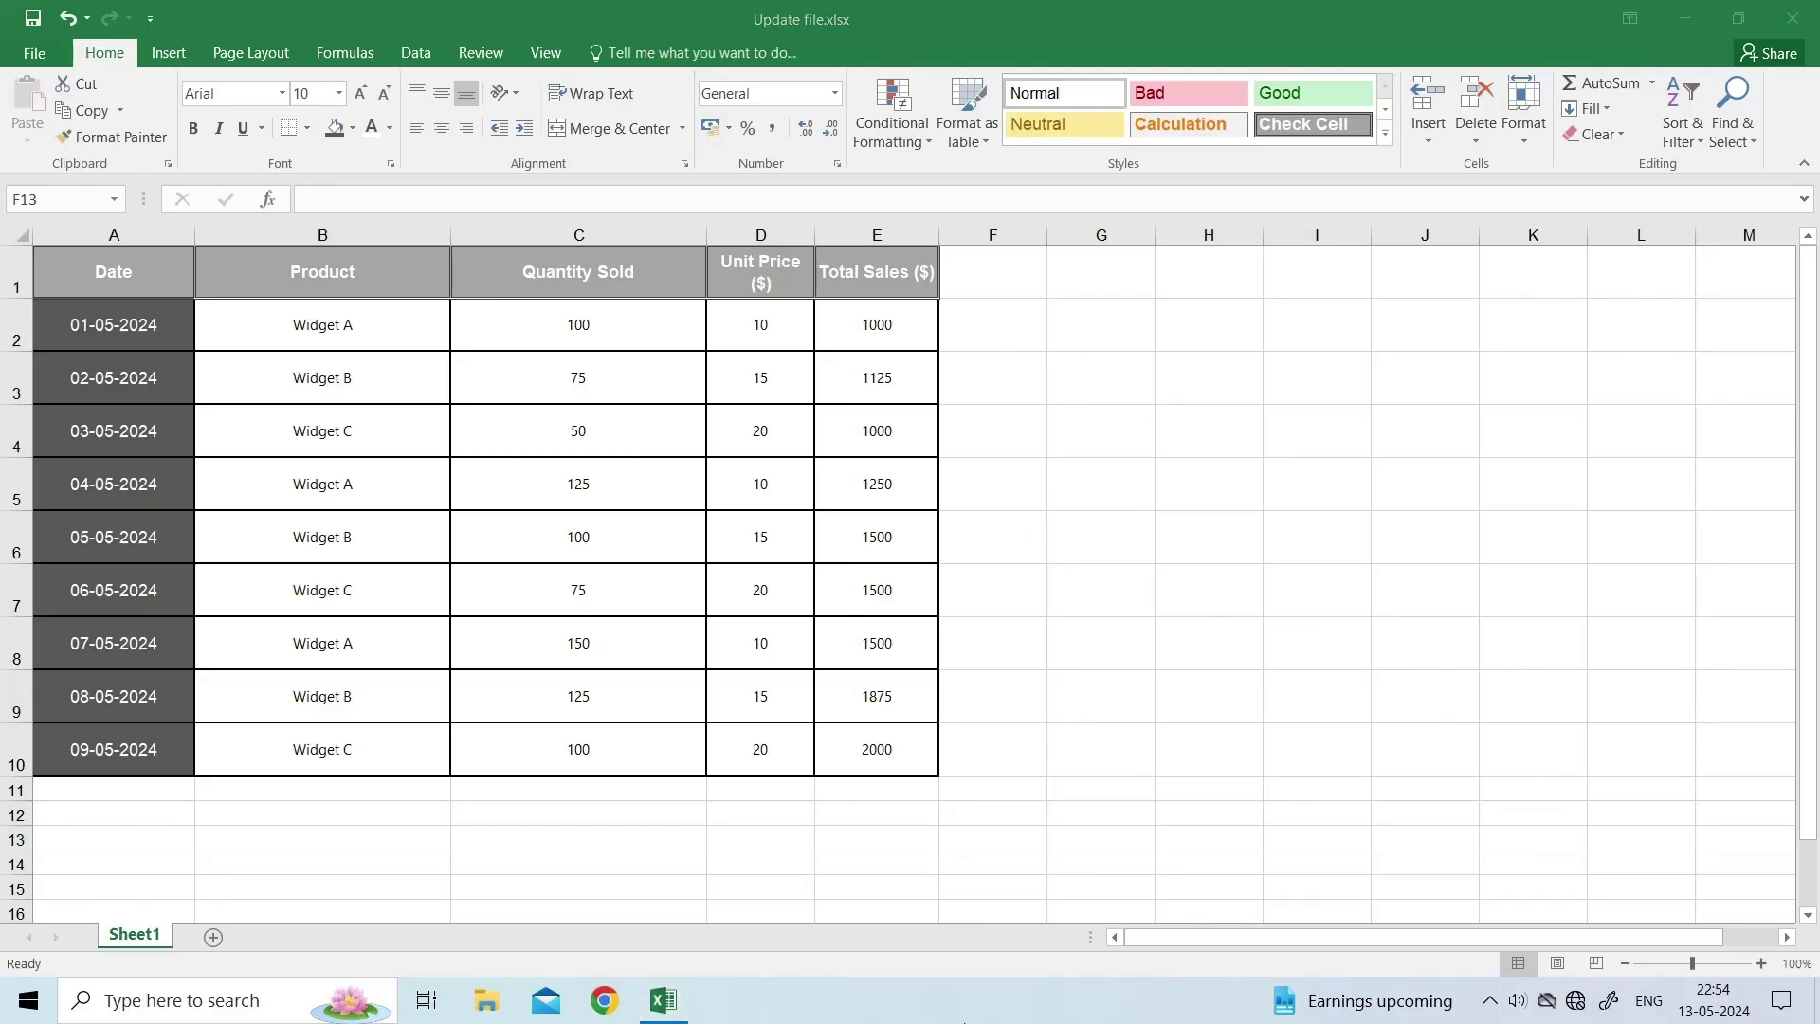
- Open the Excel Add-ins list from Options > Add-ins and toggle the Analysis ToolPak add-in
click(30, 51)
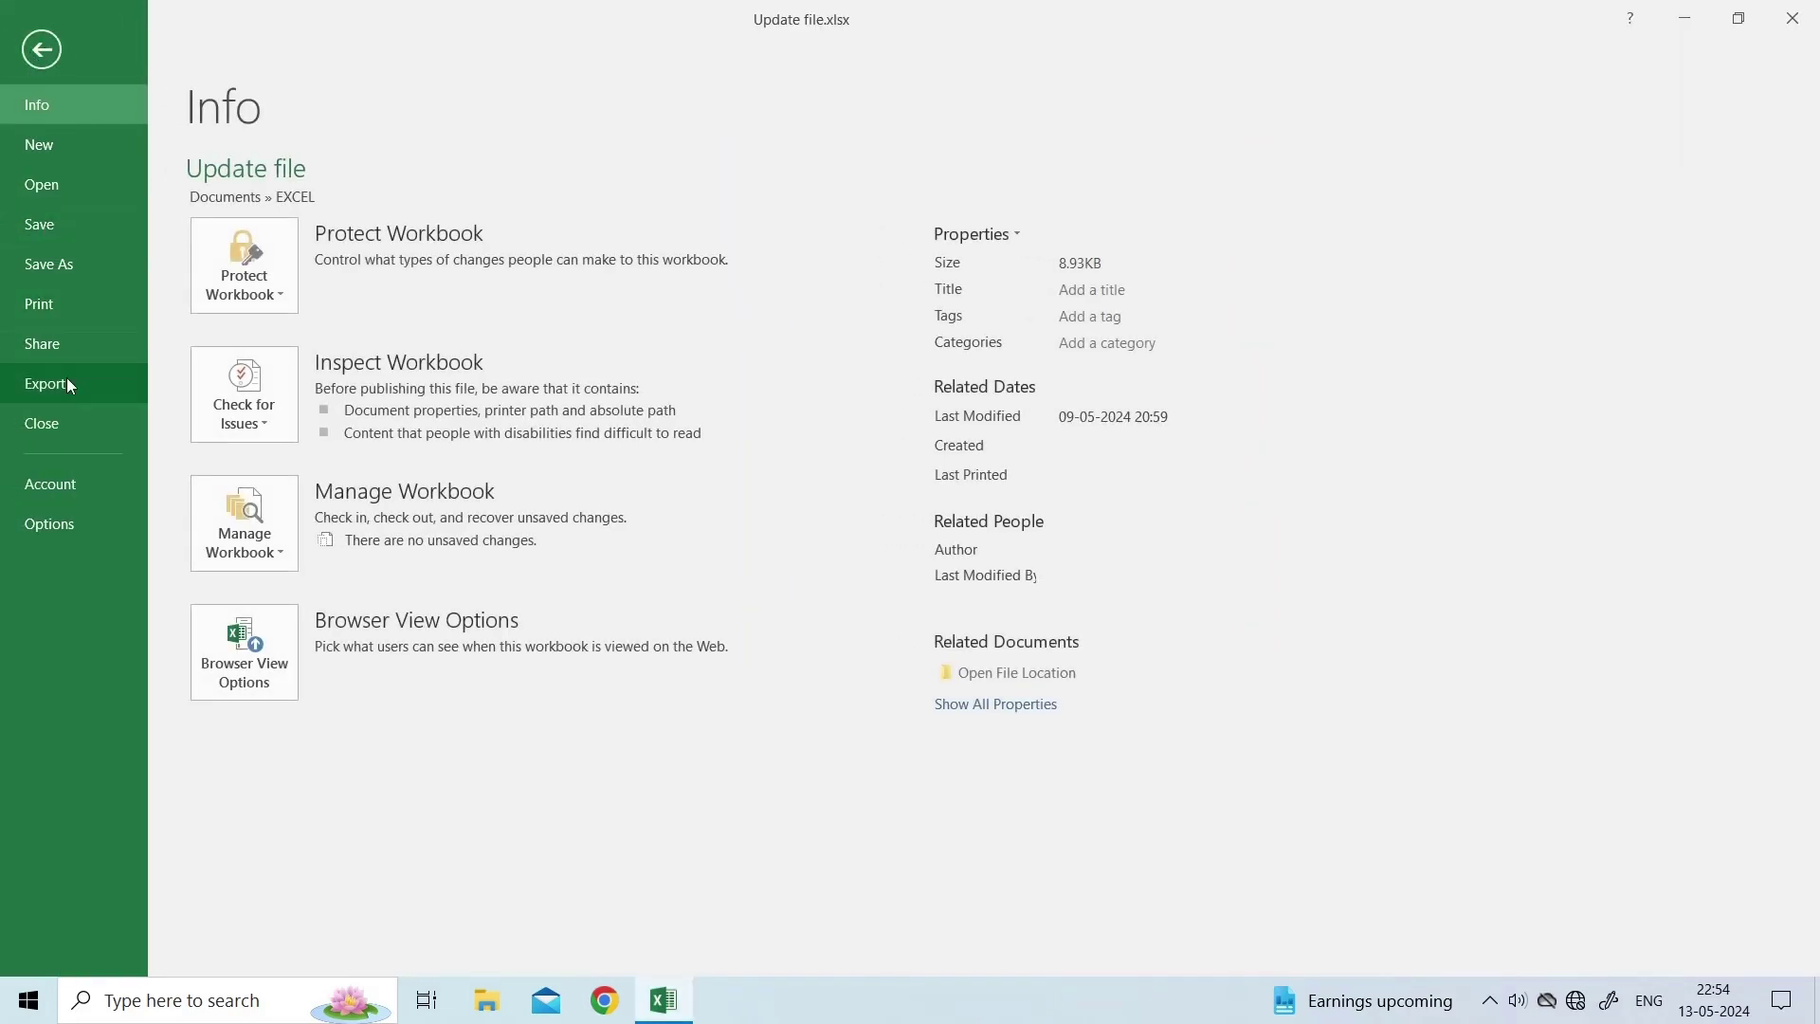
click(55, 525)
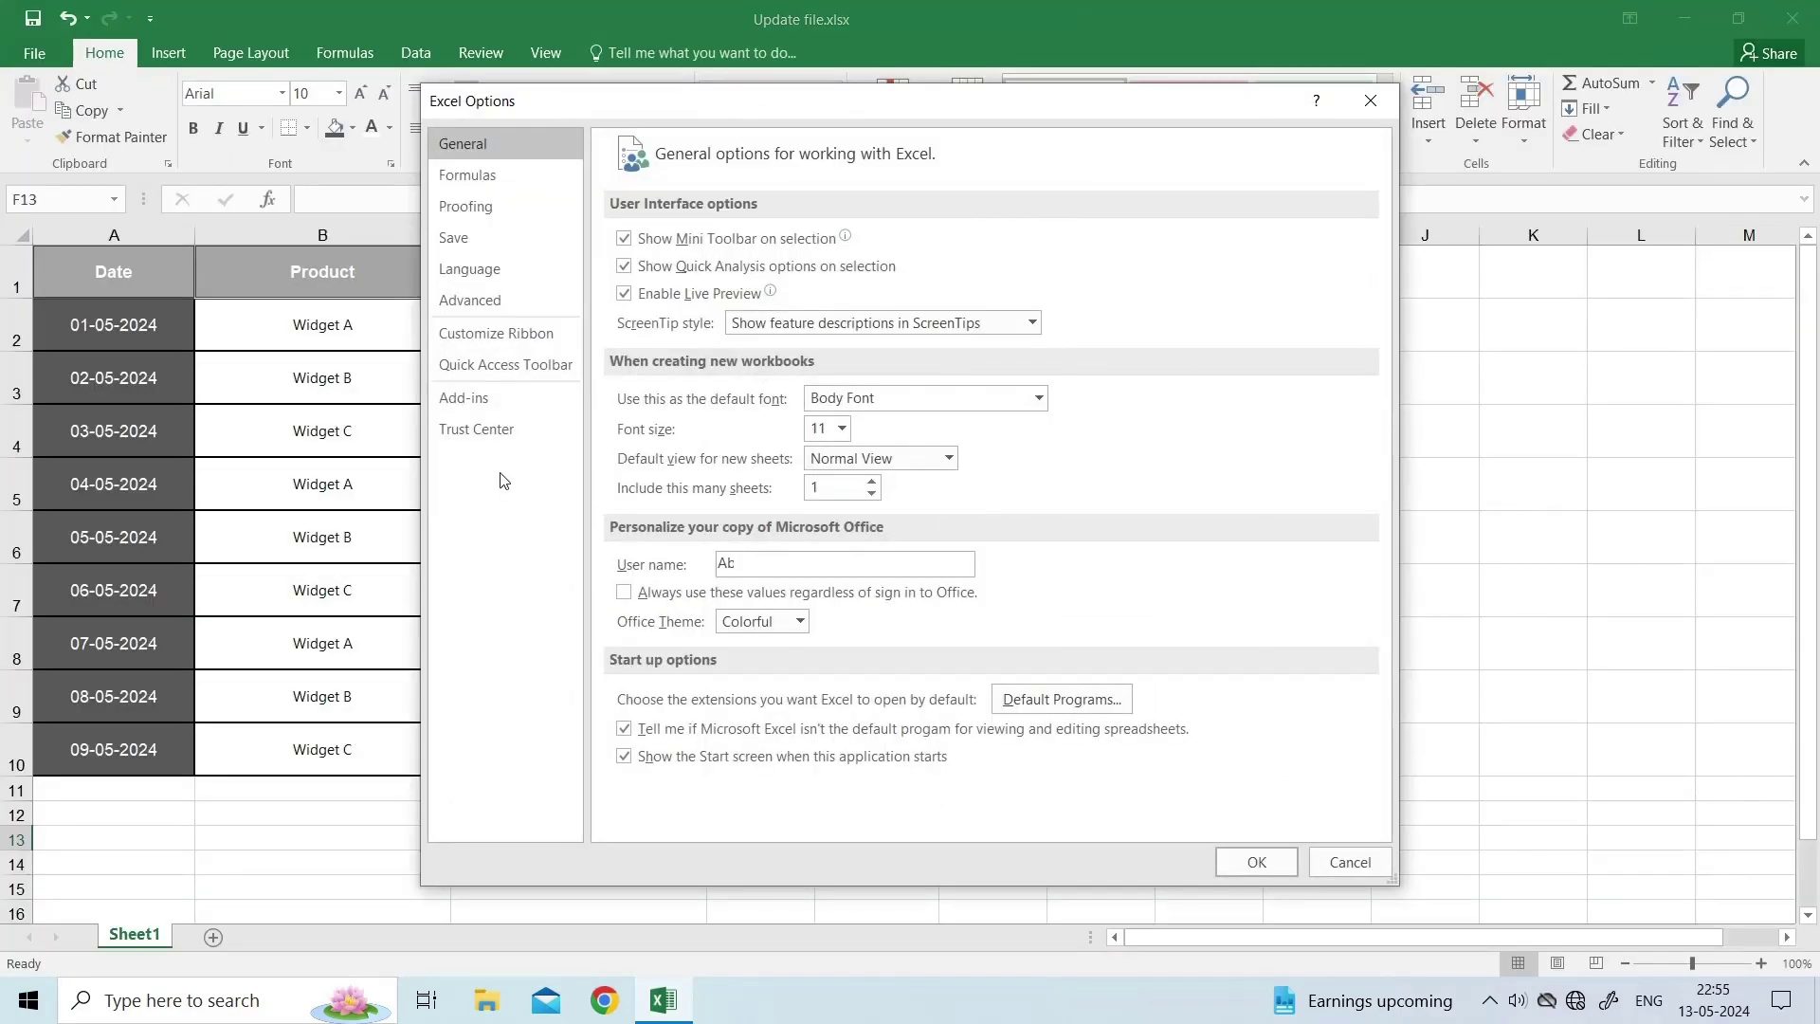
click(463, 398)
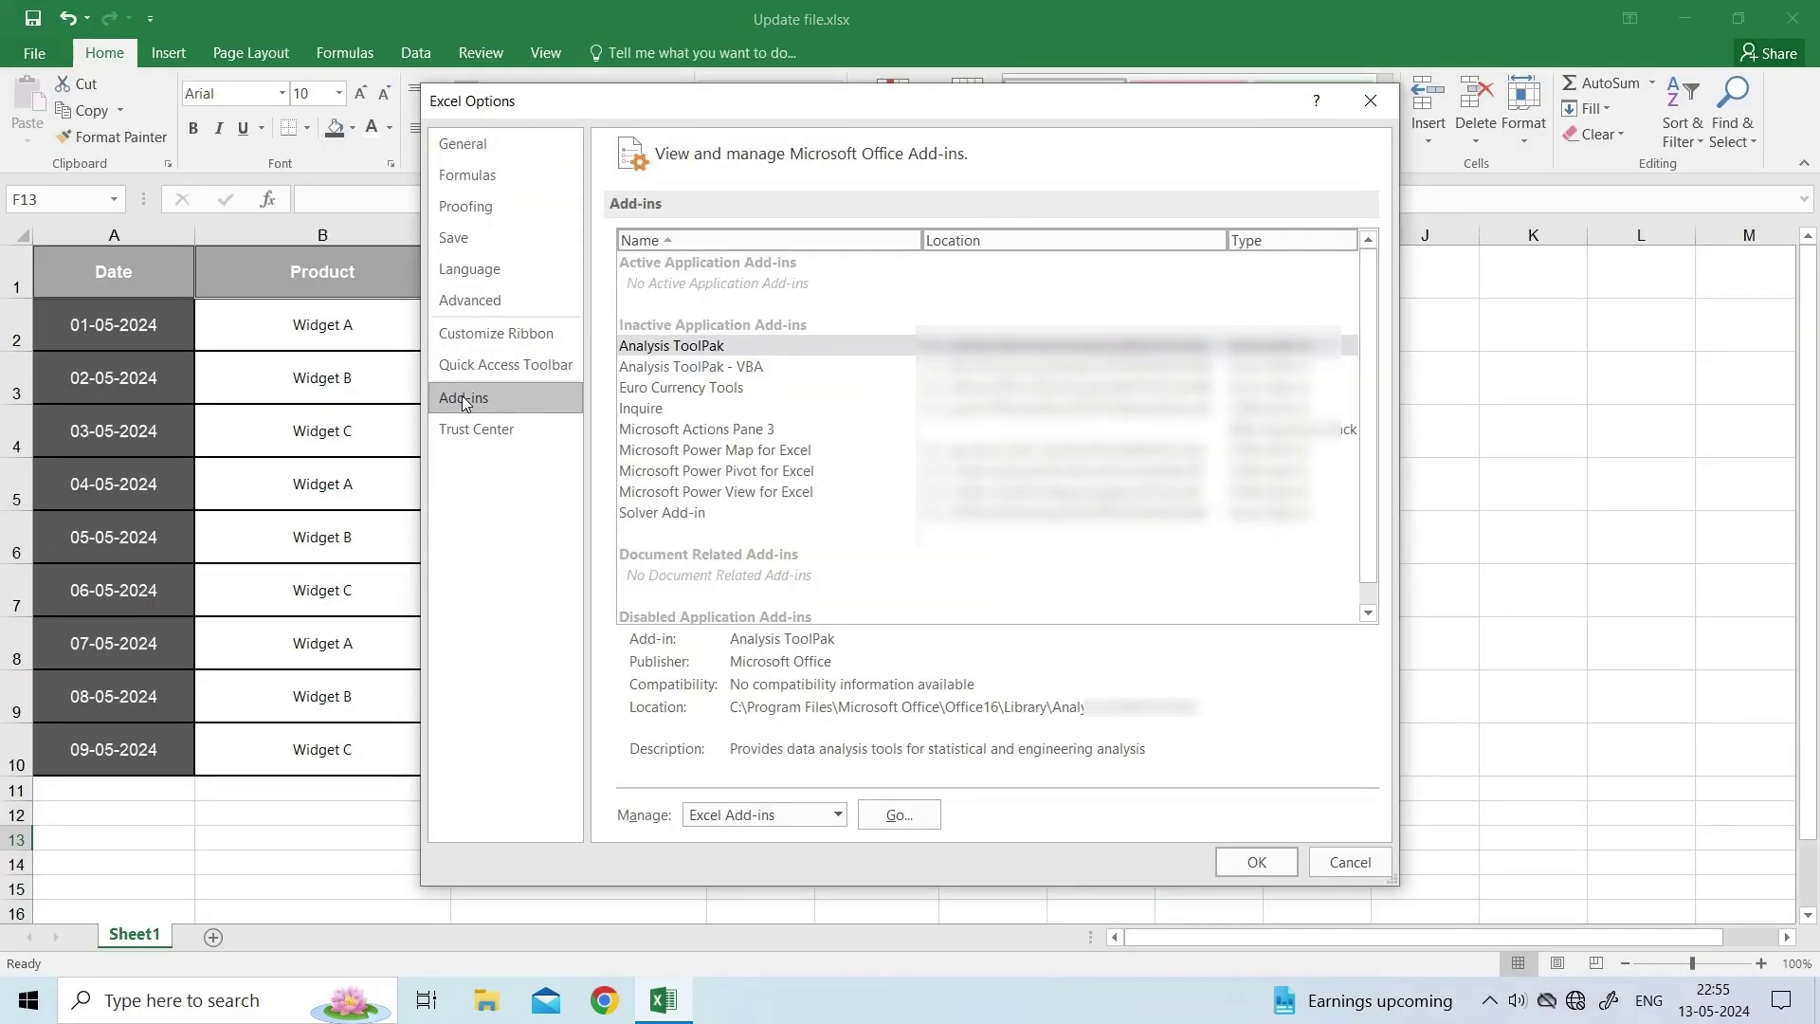
click(837, 817)
click(801, 840)
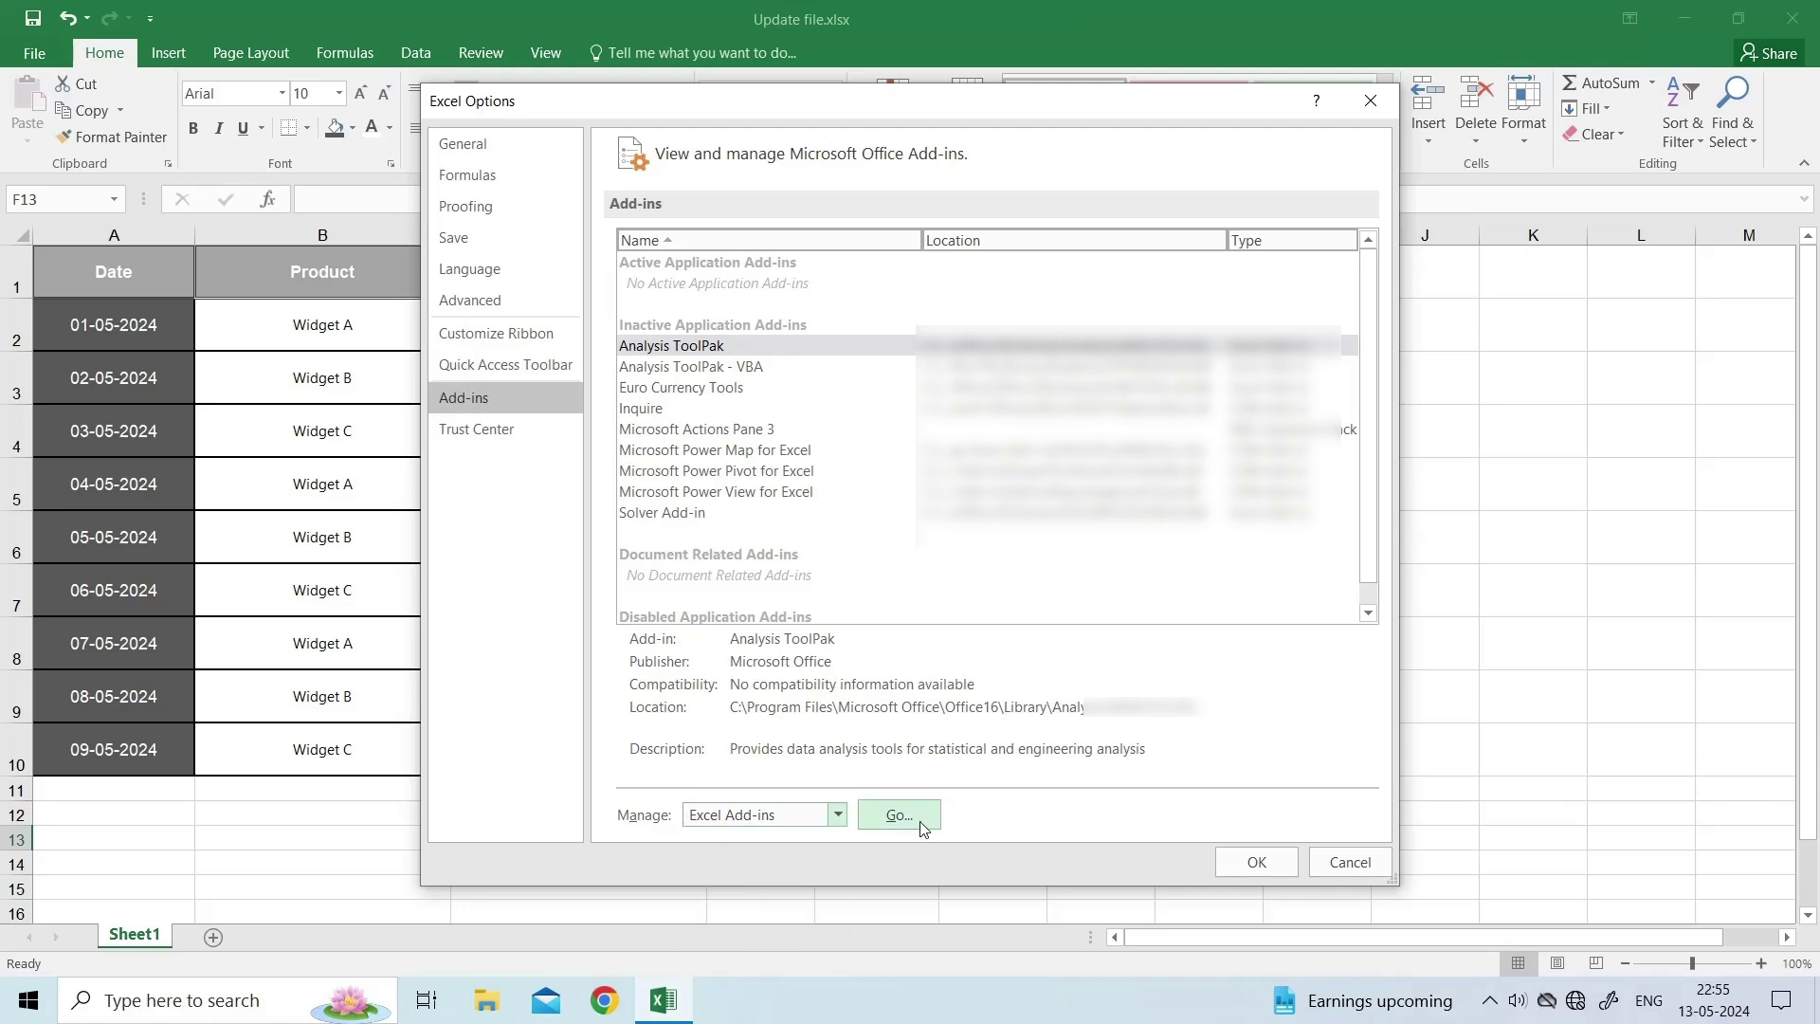
click(919, 826)
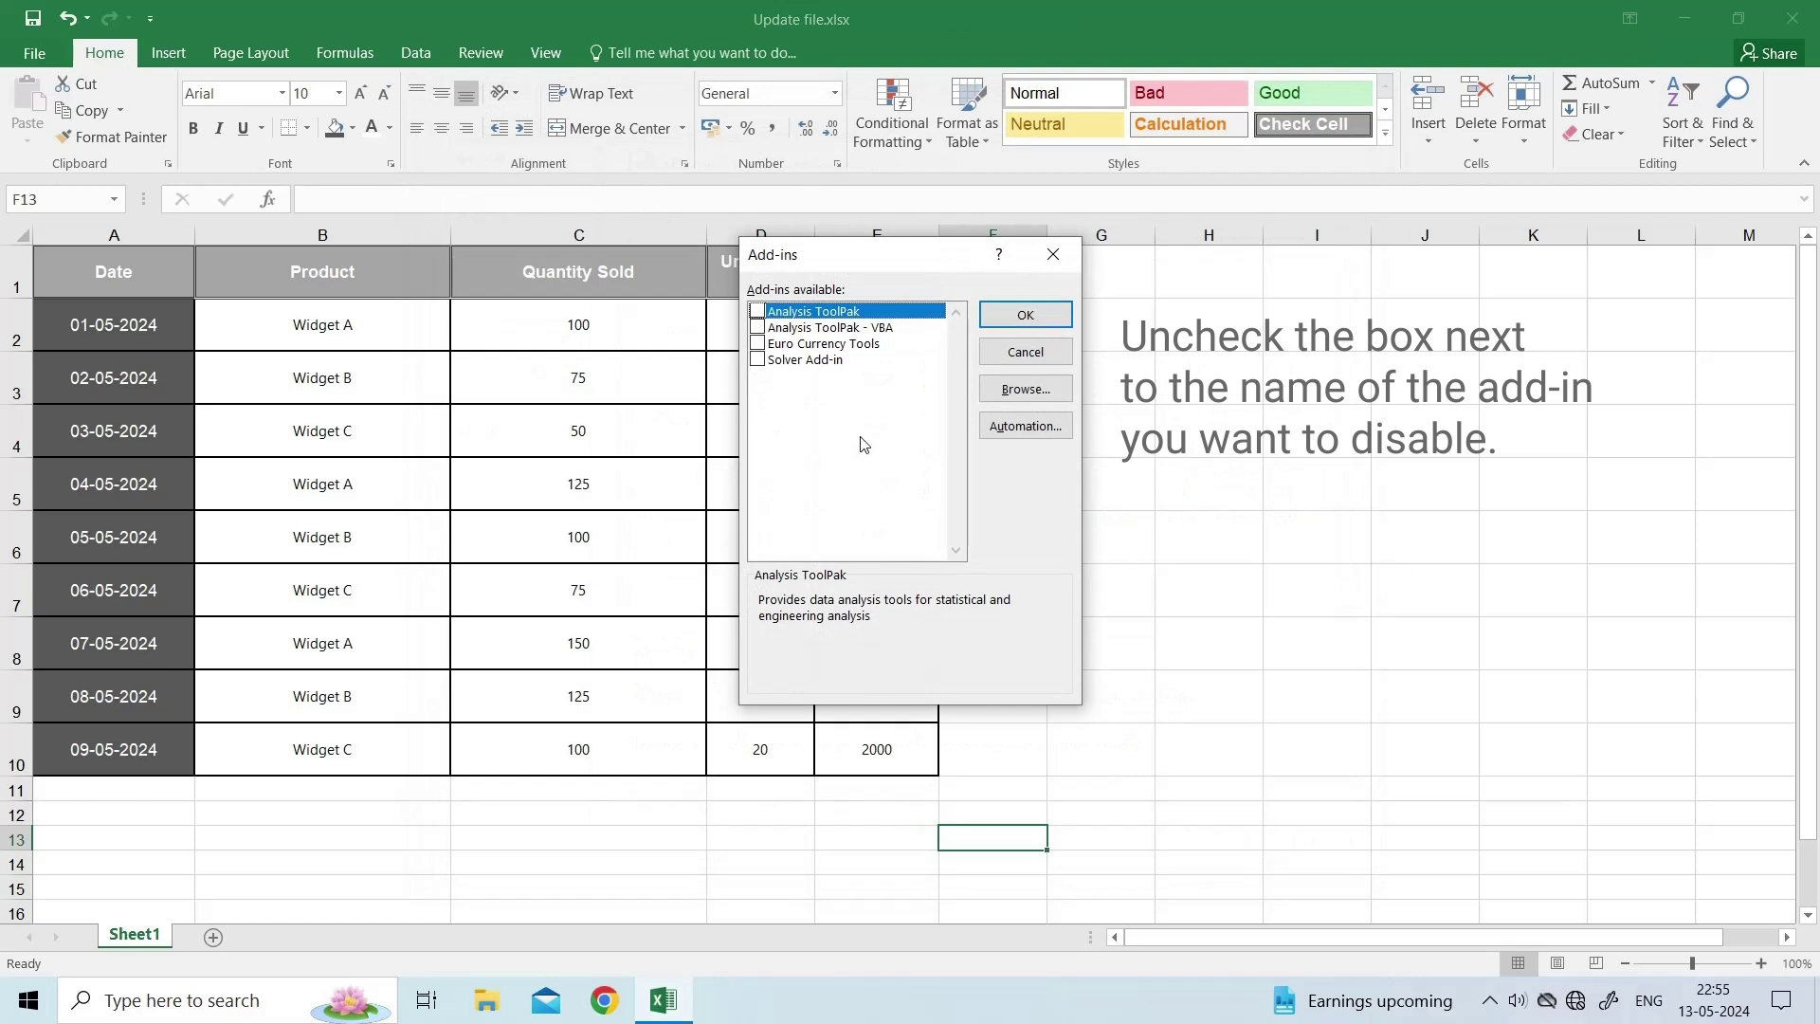
click(757, 311)
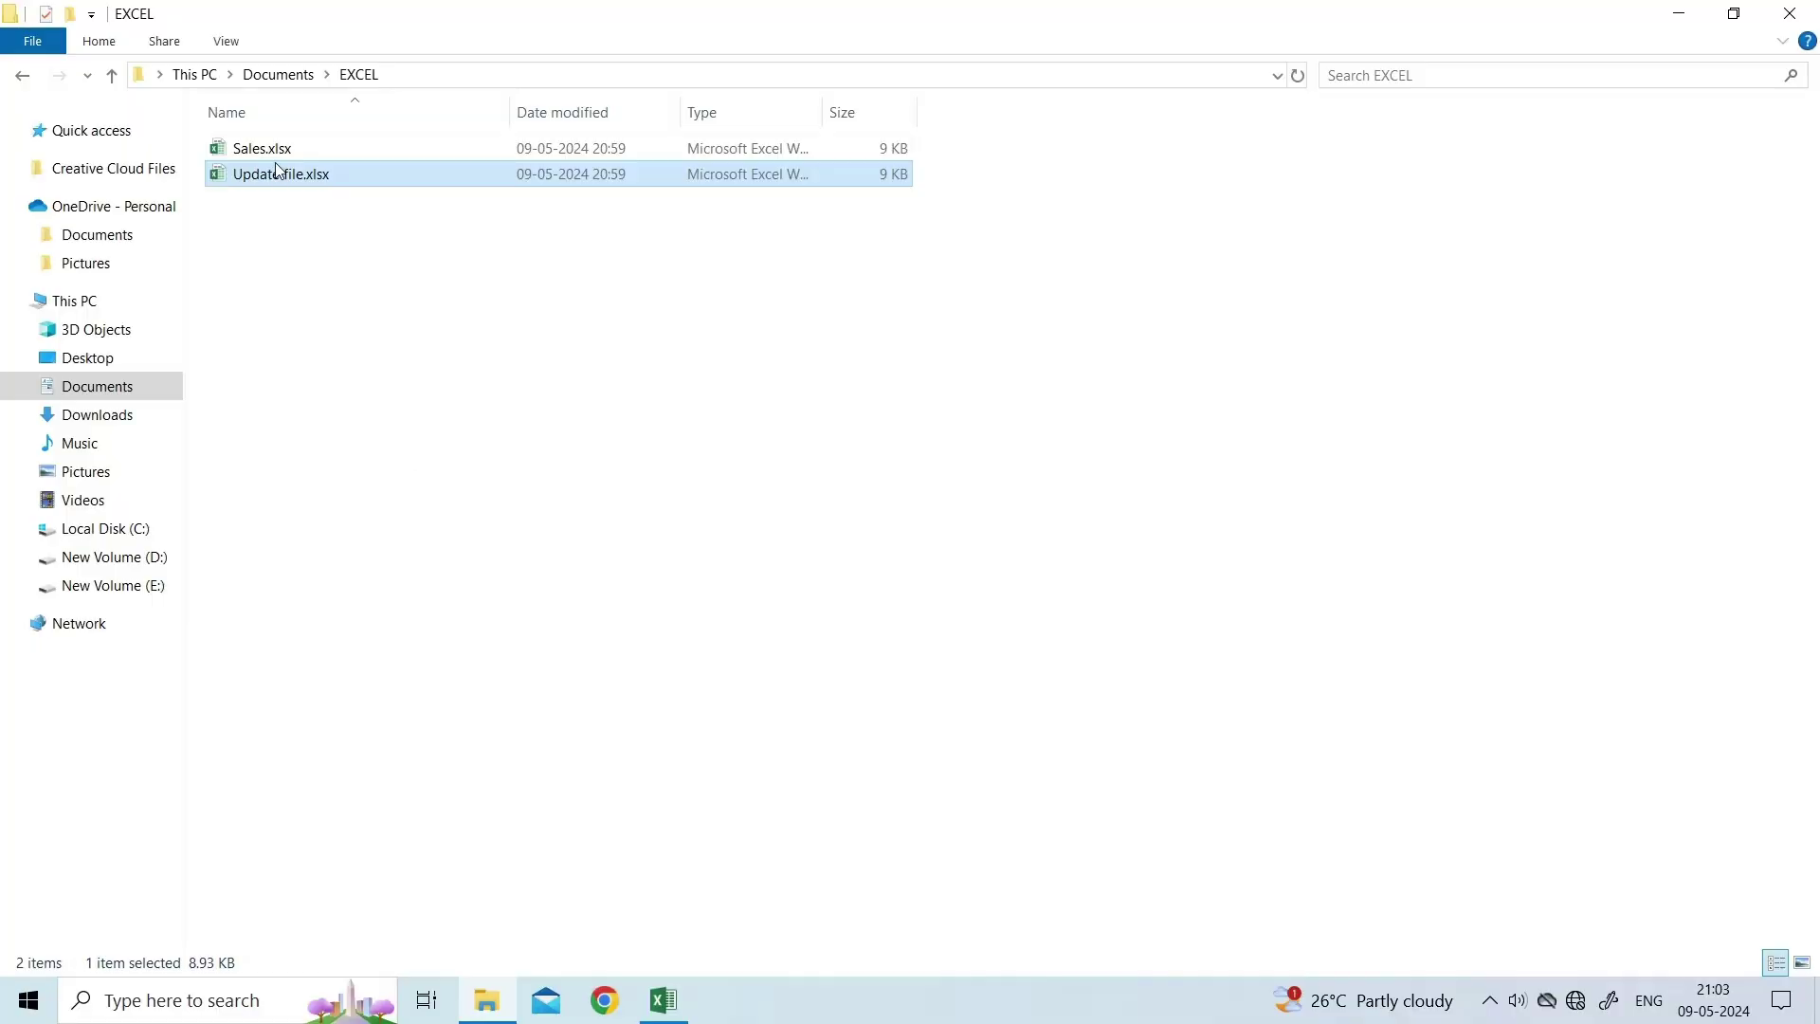
- Open Sales.xlsx, then open Update file.xlsx with Open and Repair and choose Repair
double_click(275, 148)
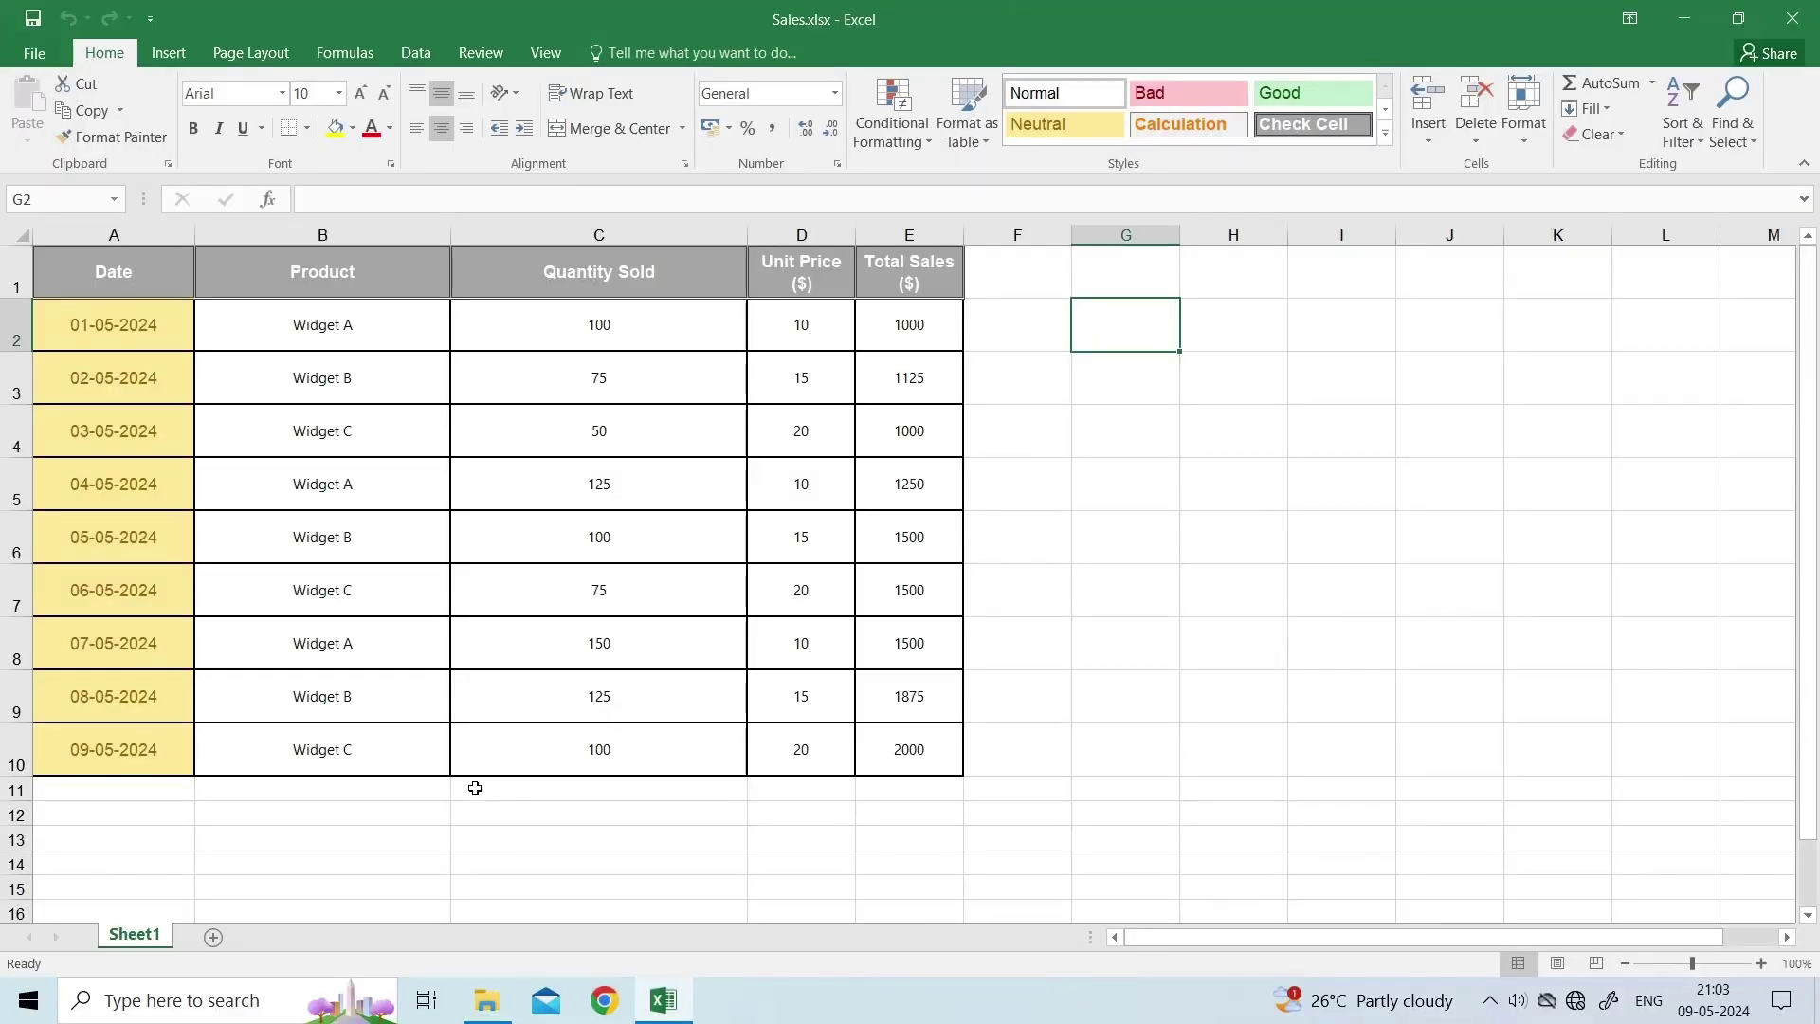
click(34, 52)
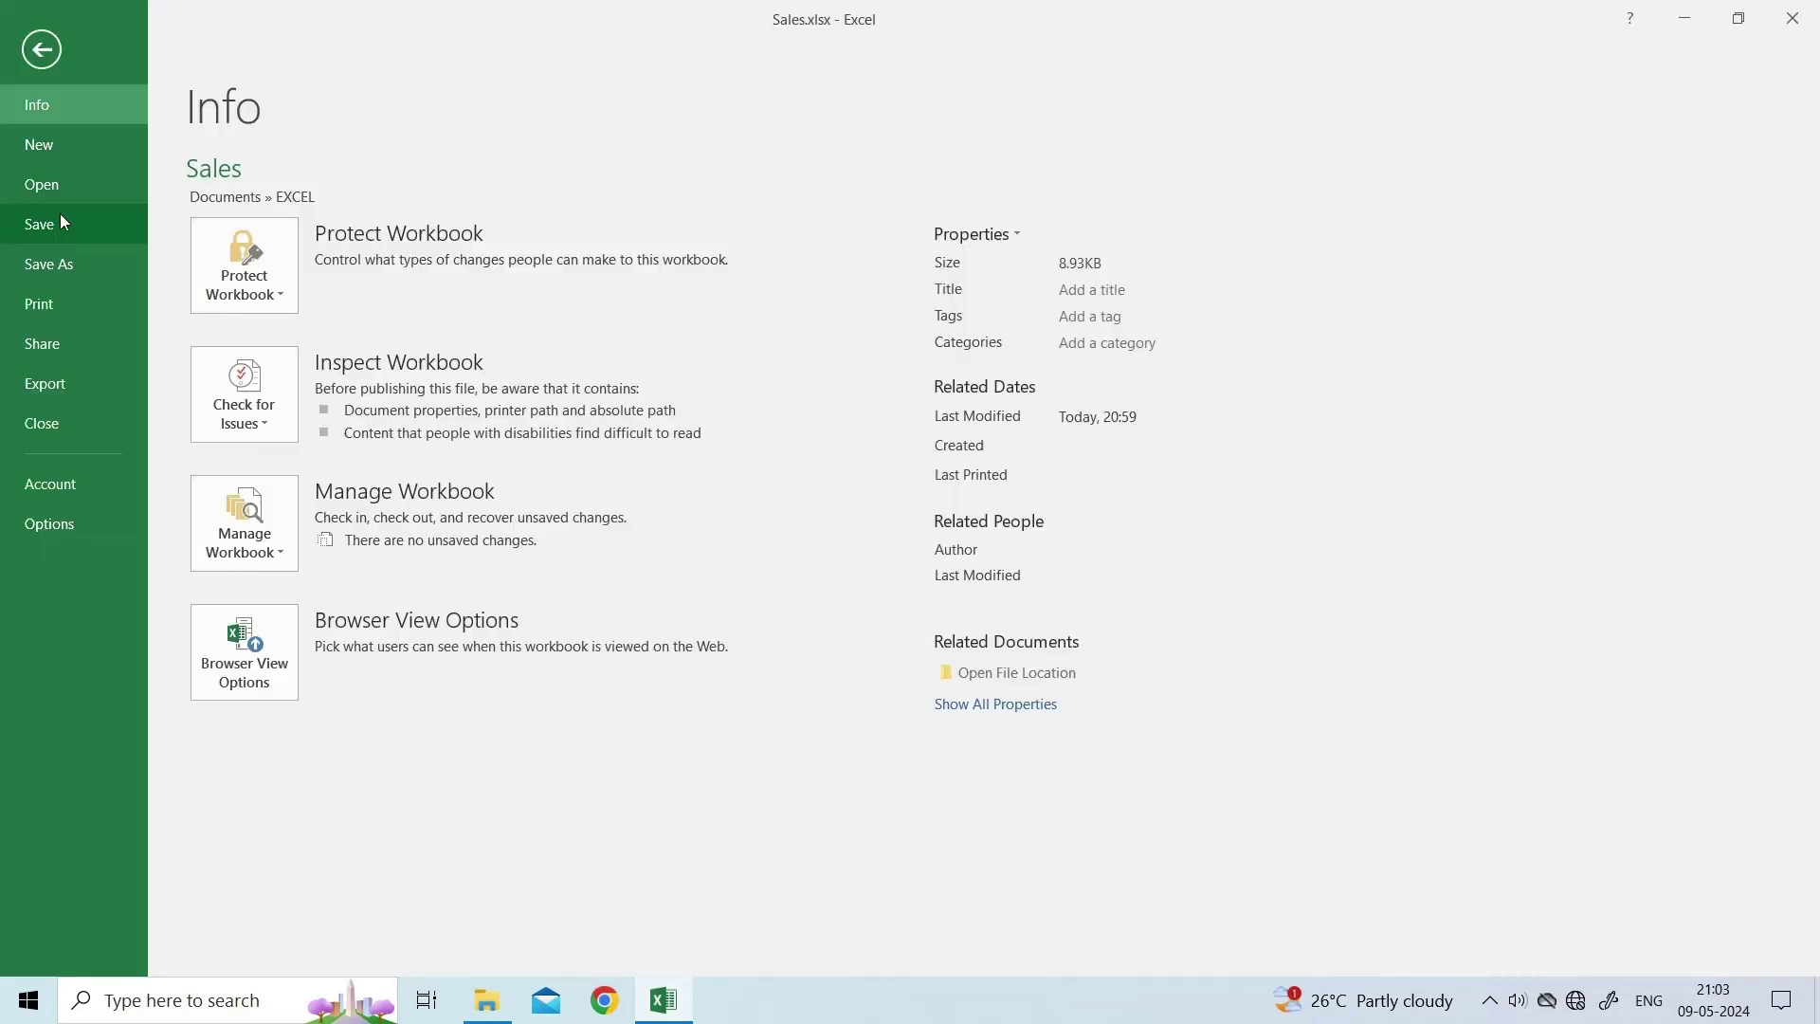
click(64, 196)
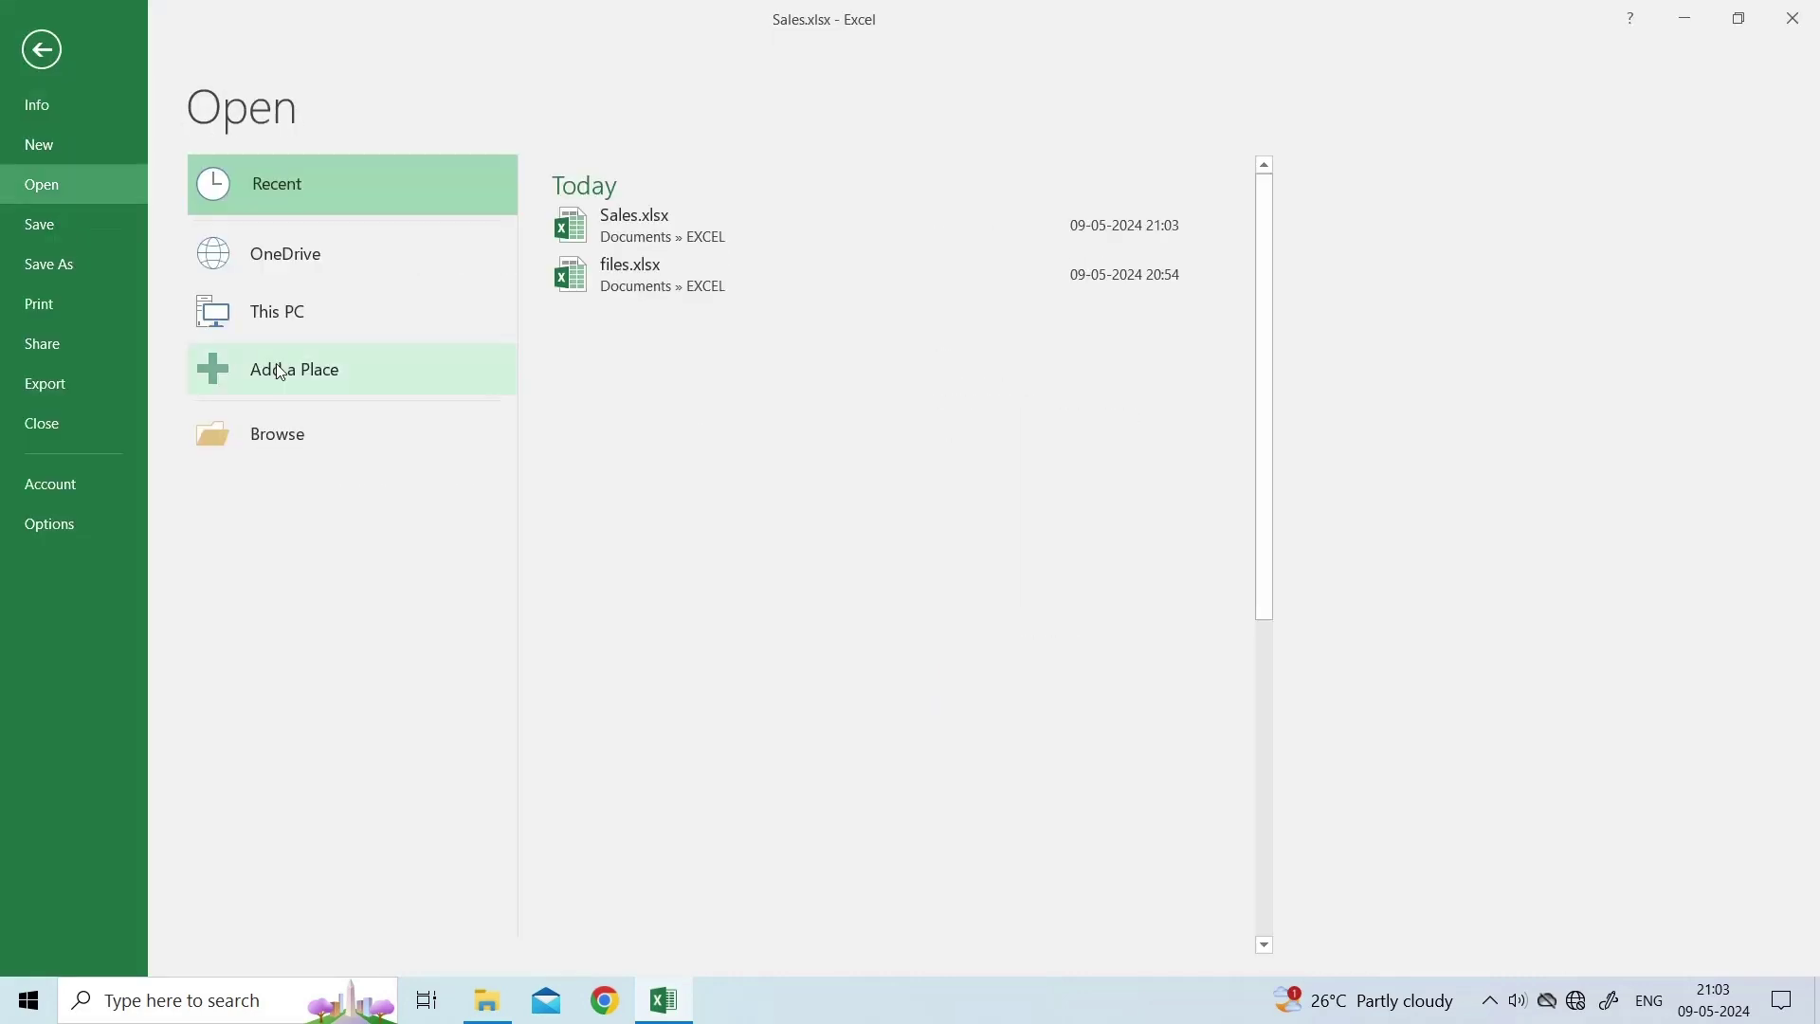
click(285, 442)
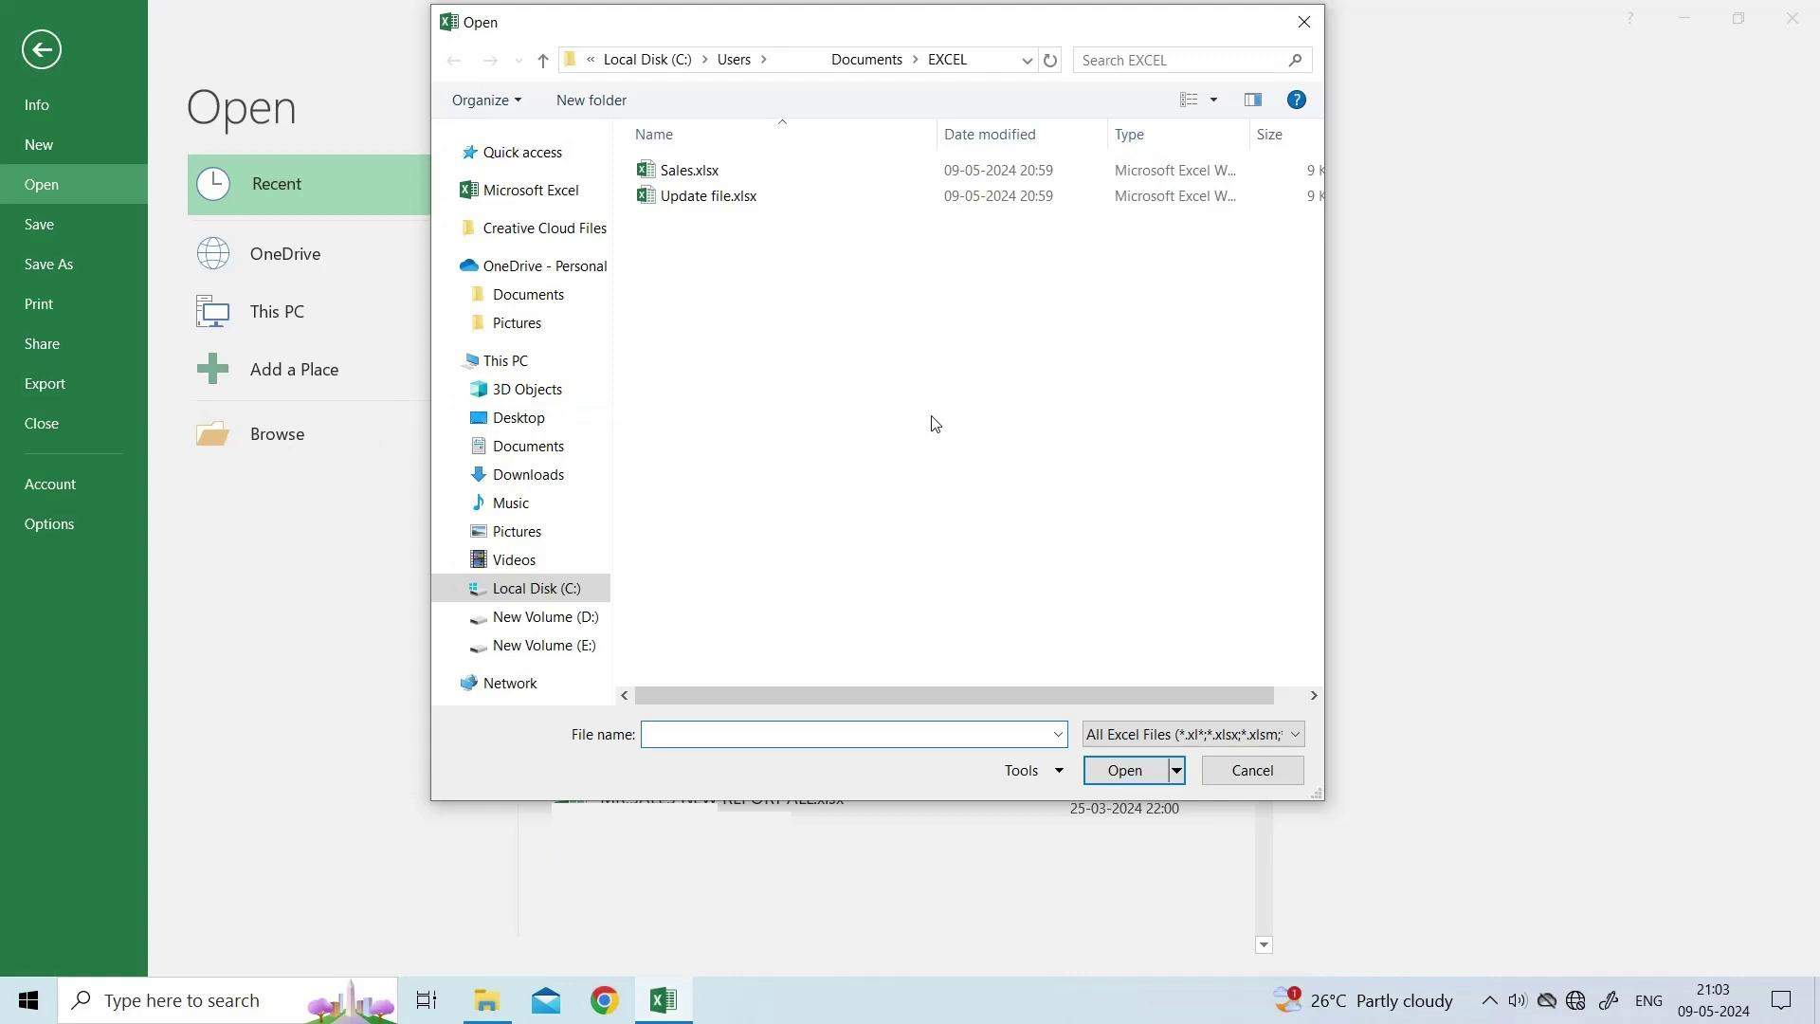
click(747, 200)
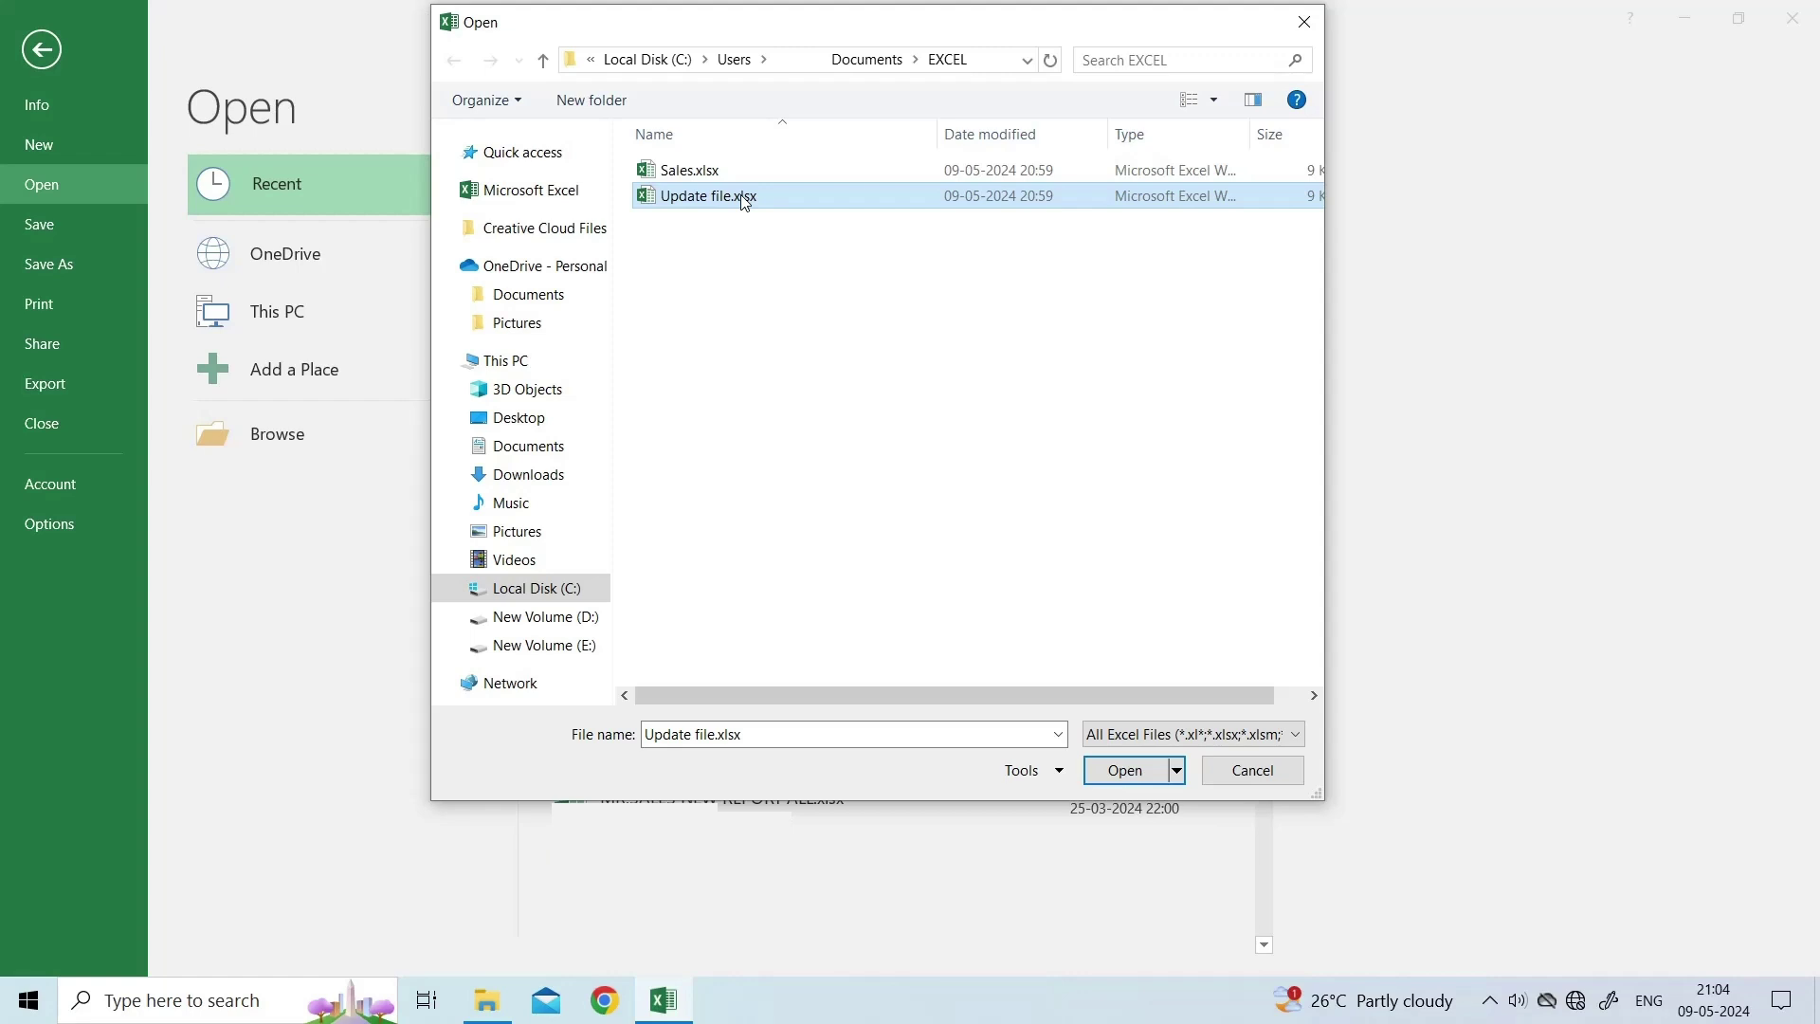
click(1178, 772)
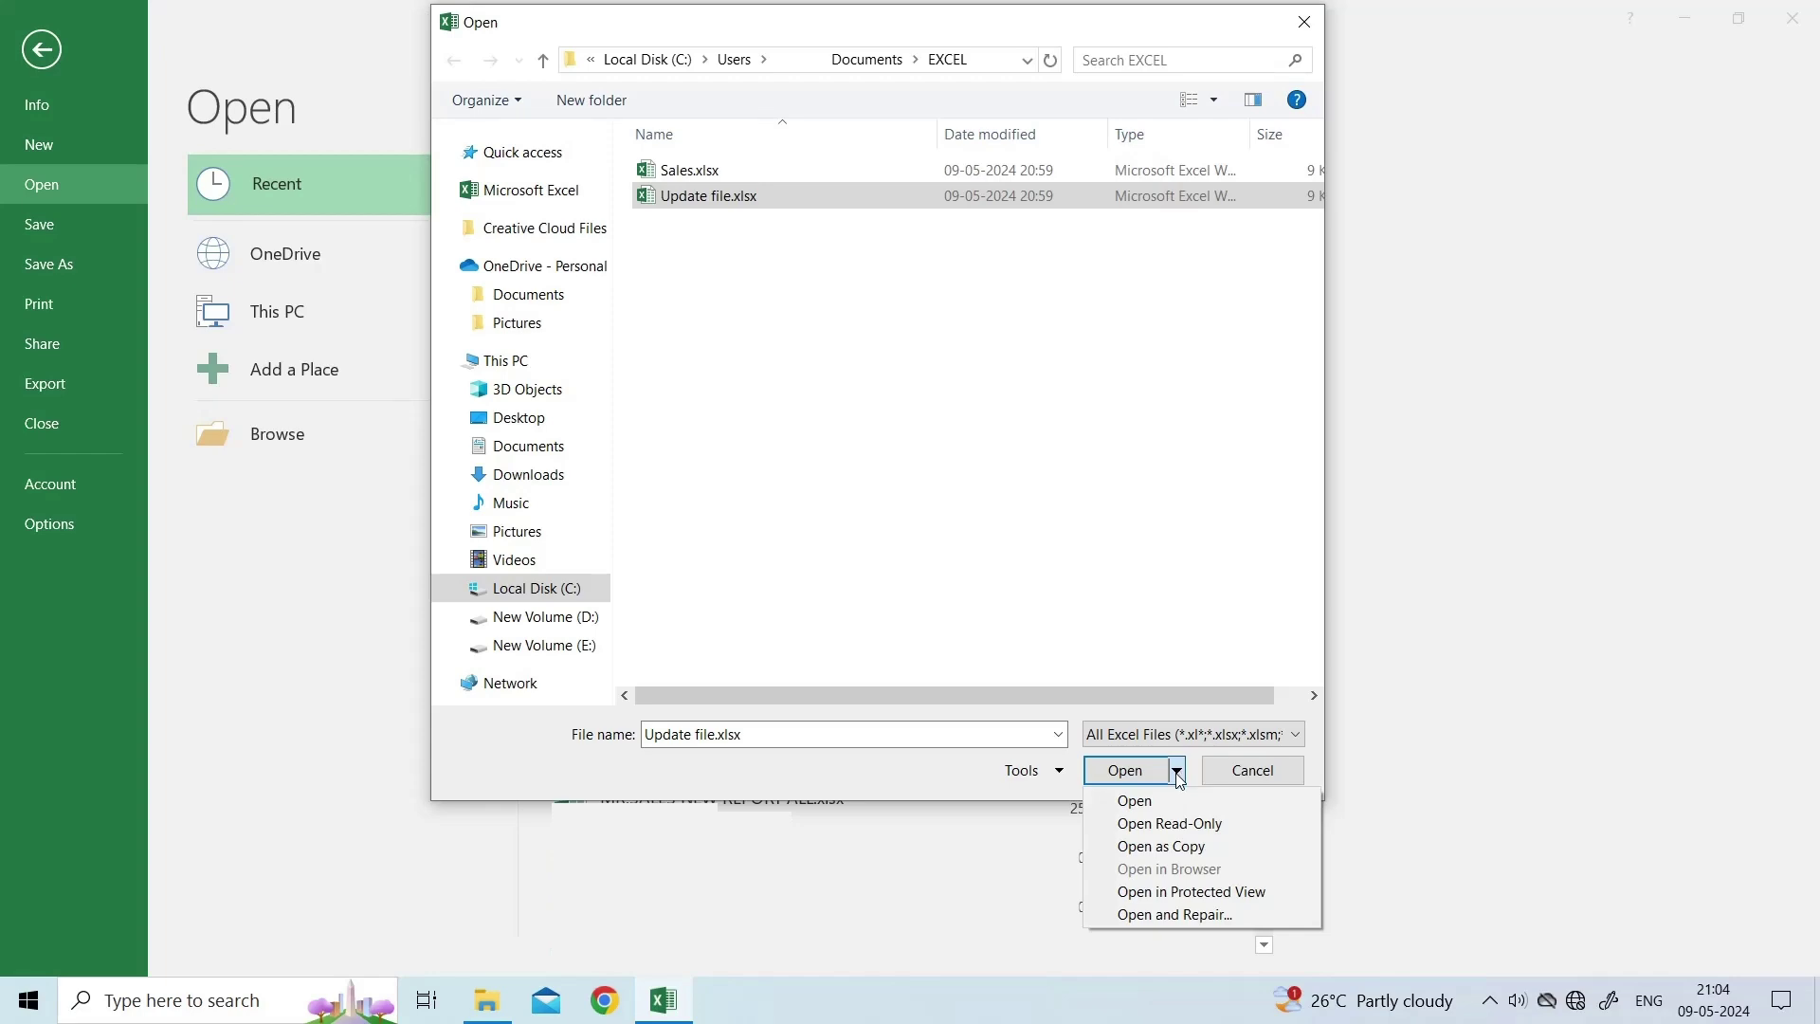
click(1186, 917)
click(800, 580)
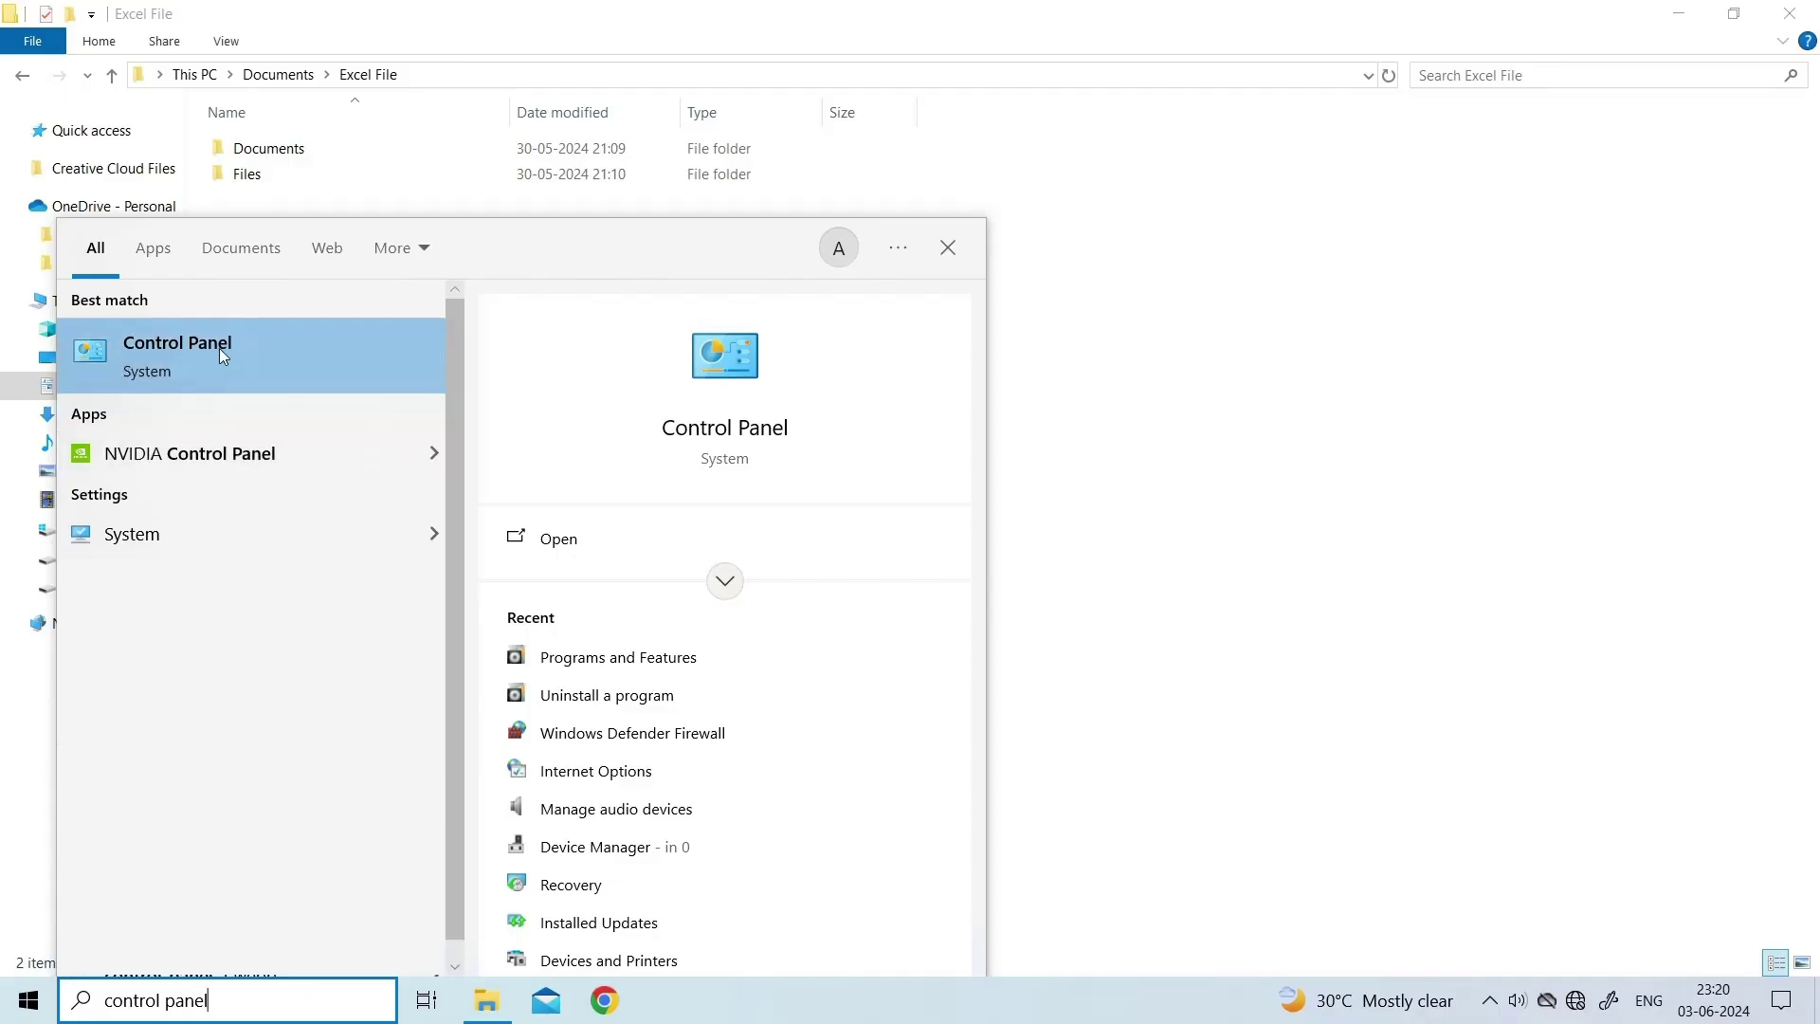
- Open the installed-programs list in Control Panel's Programs and Features
click(219, 348)
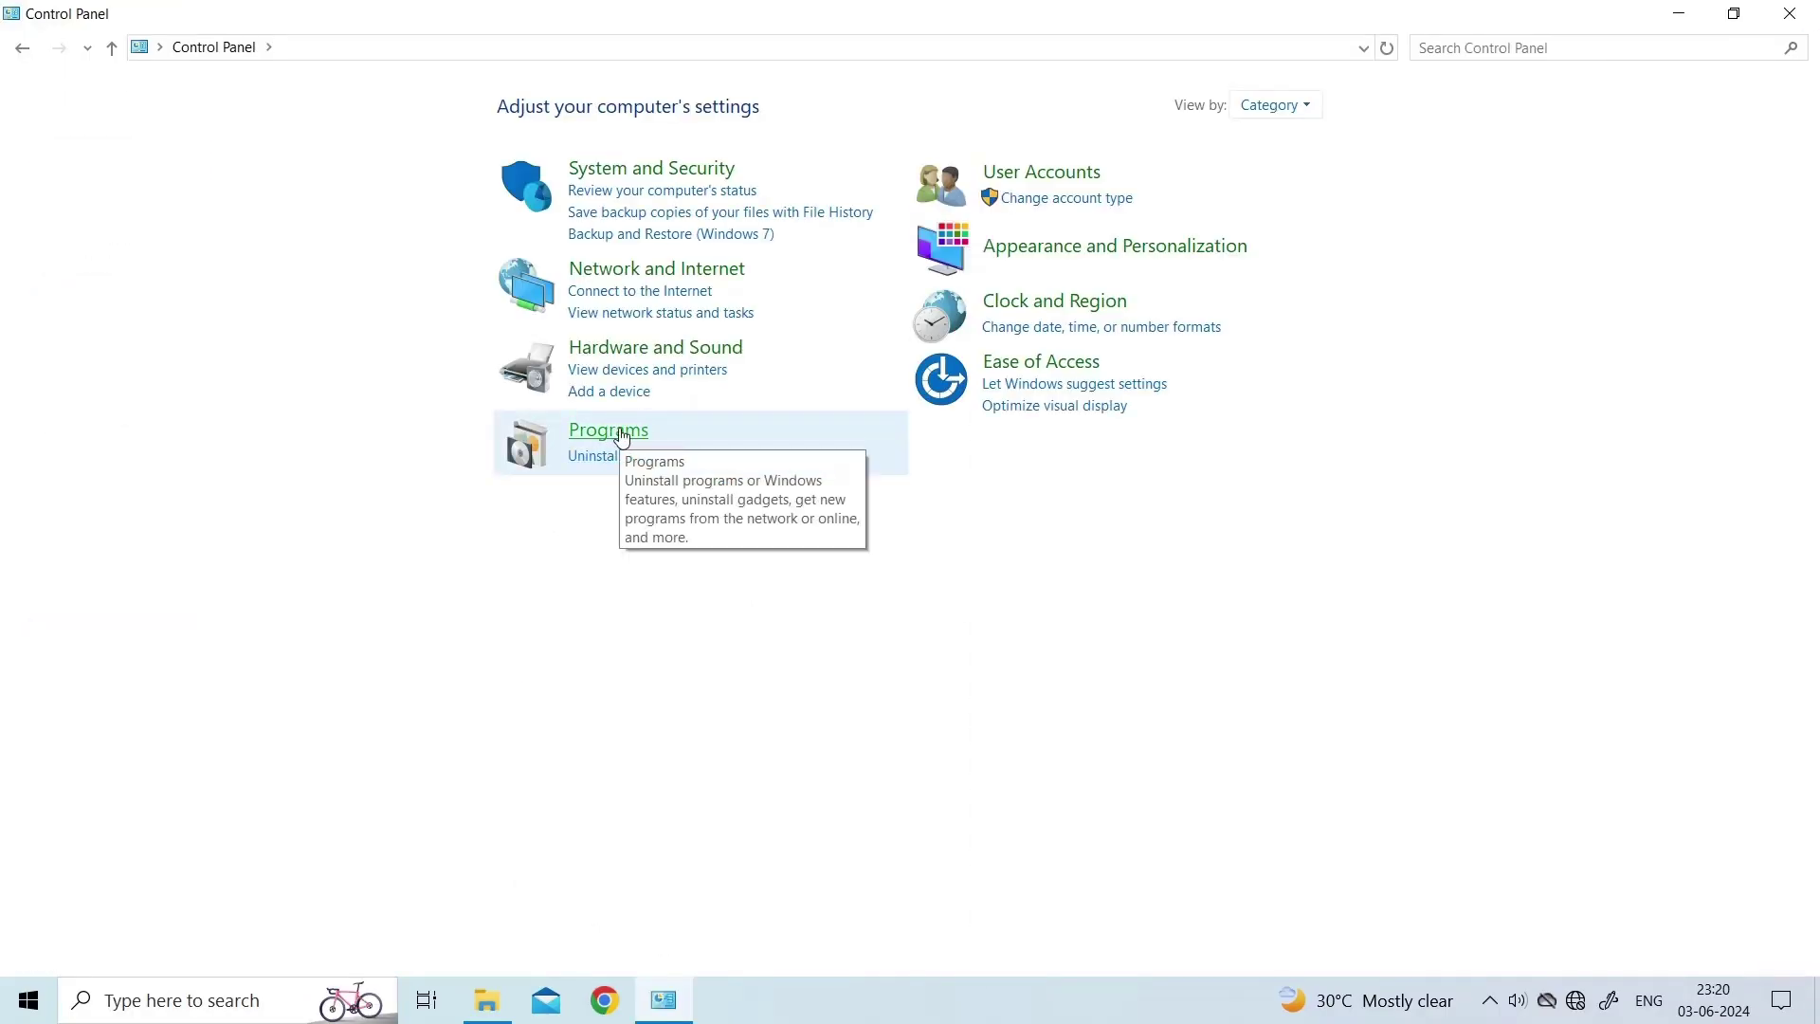
click(621, 432)
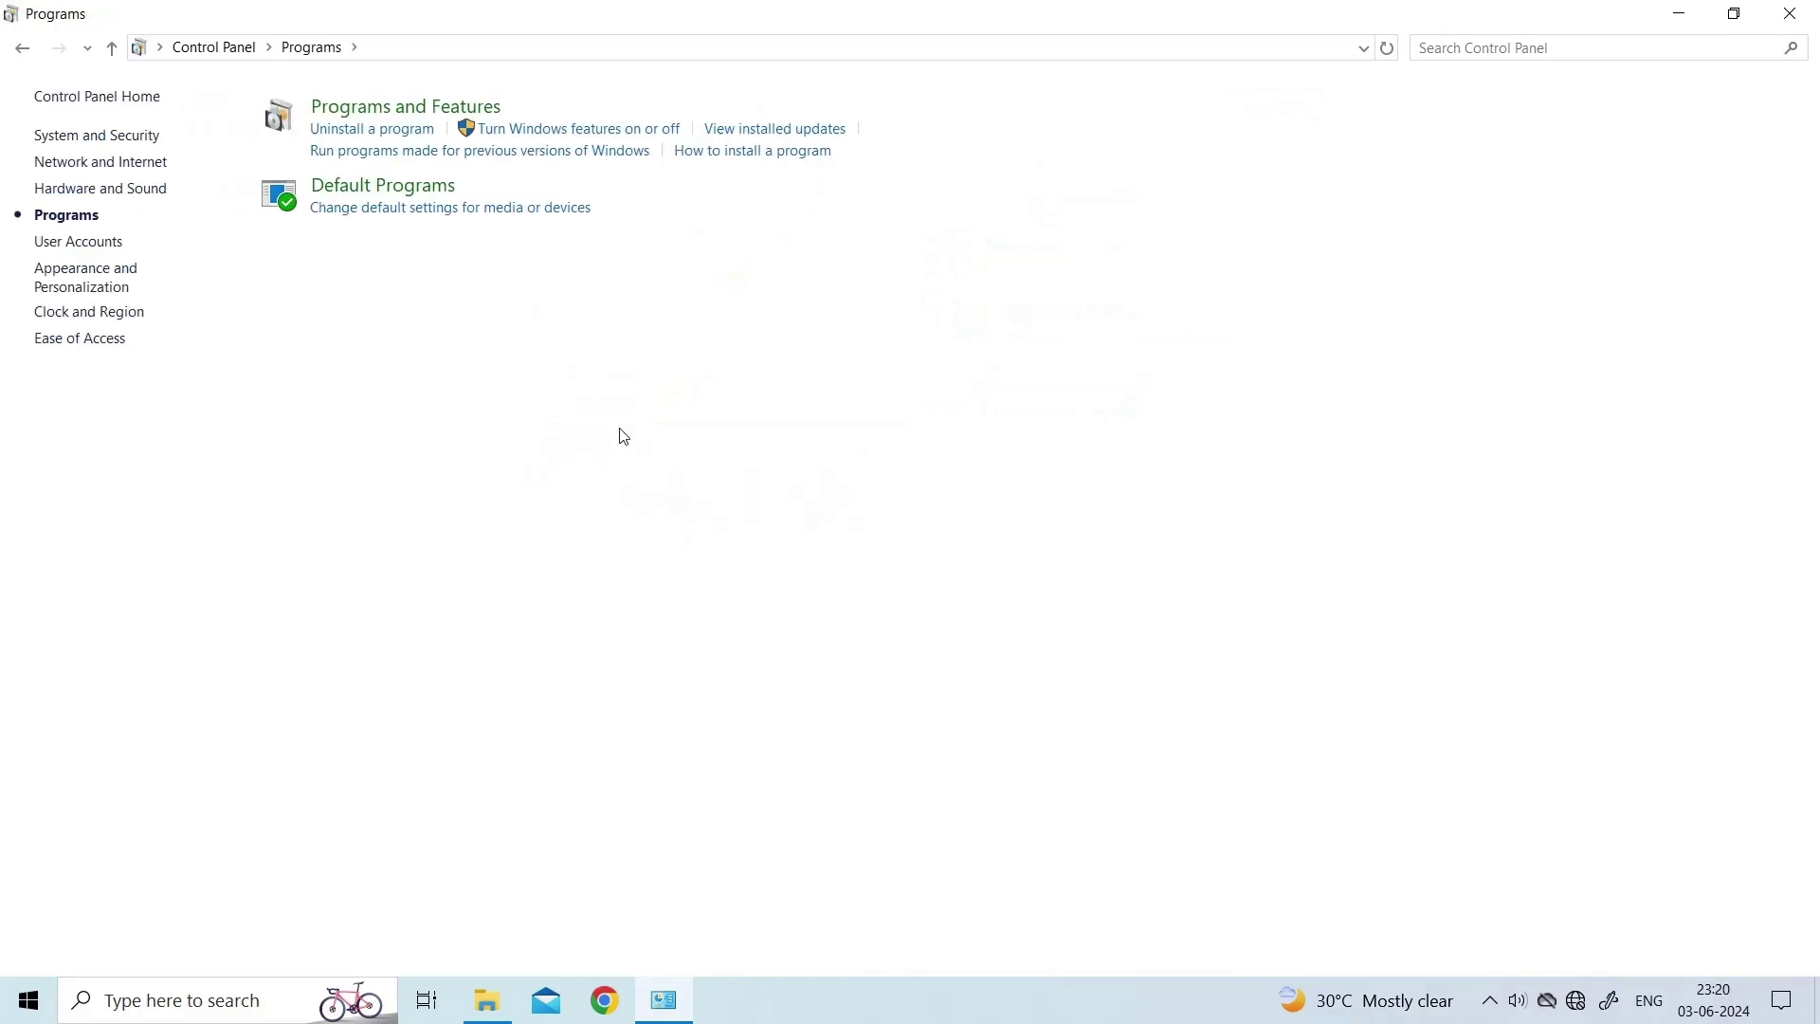
click(393, 118)
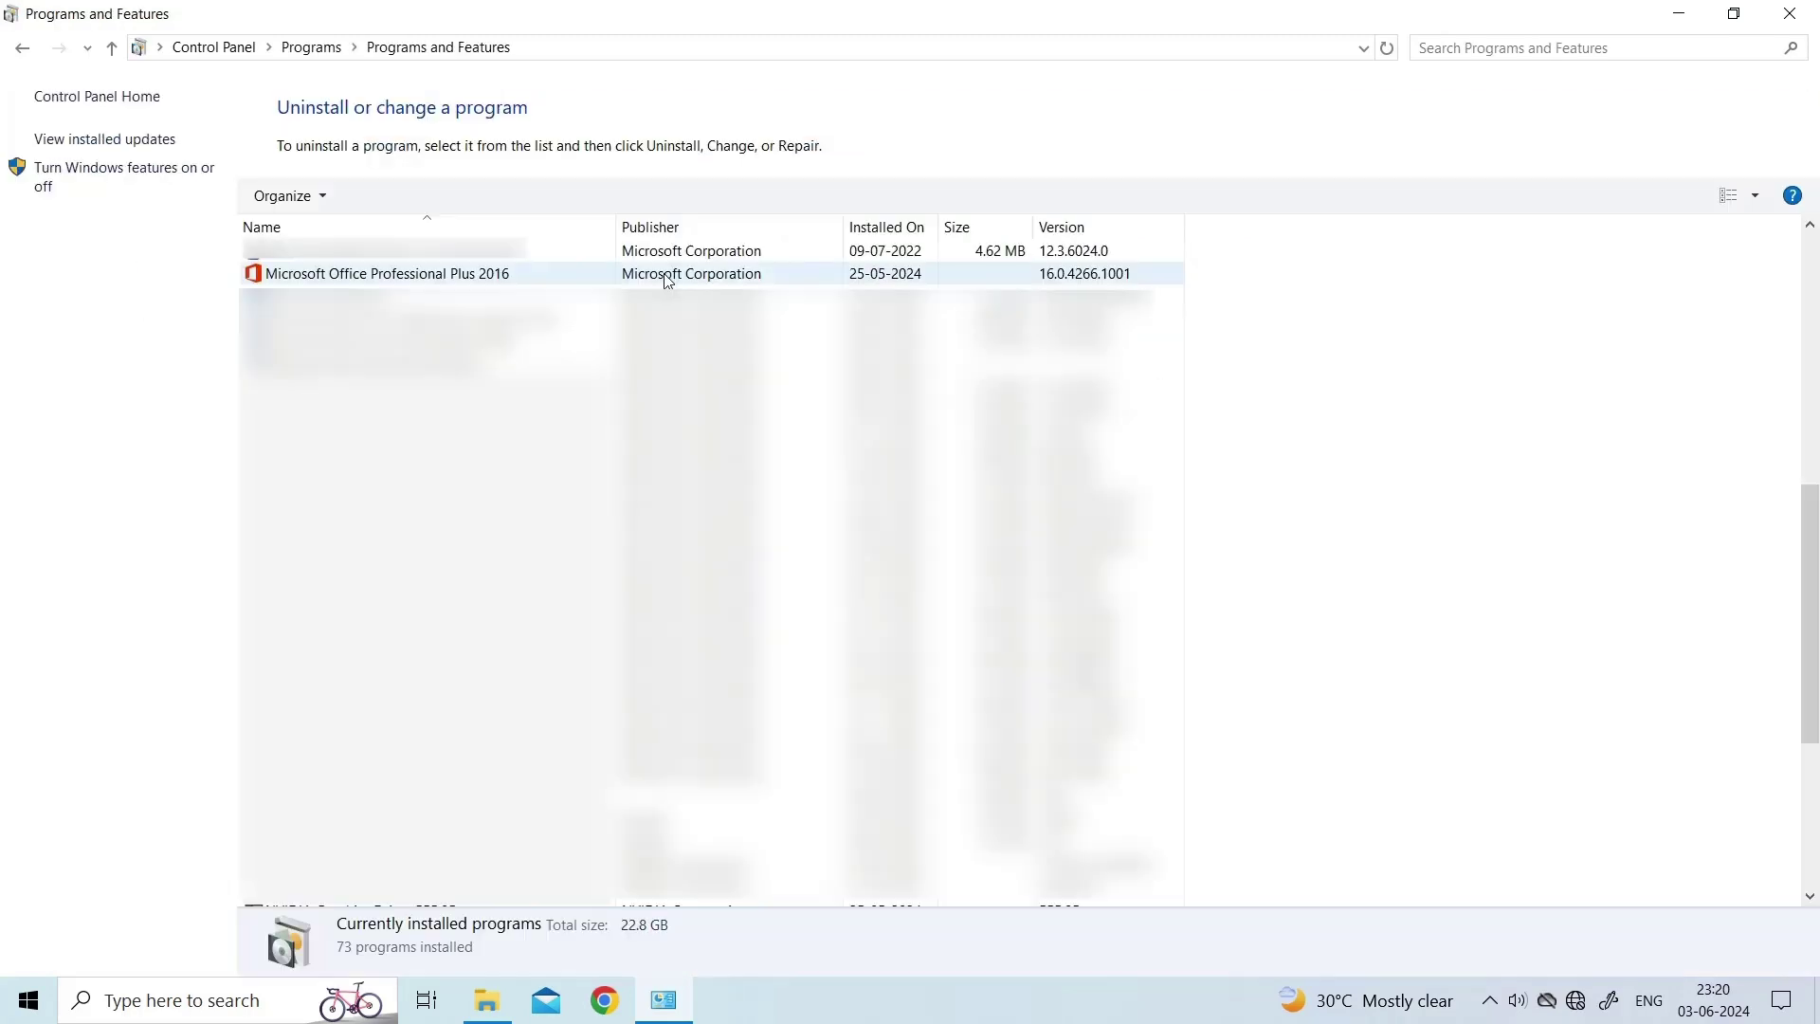
- Choose Change for Microsoft Office Professional Plus 2016 and select Repair
click(667, 275)
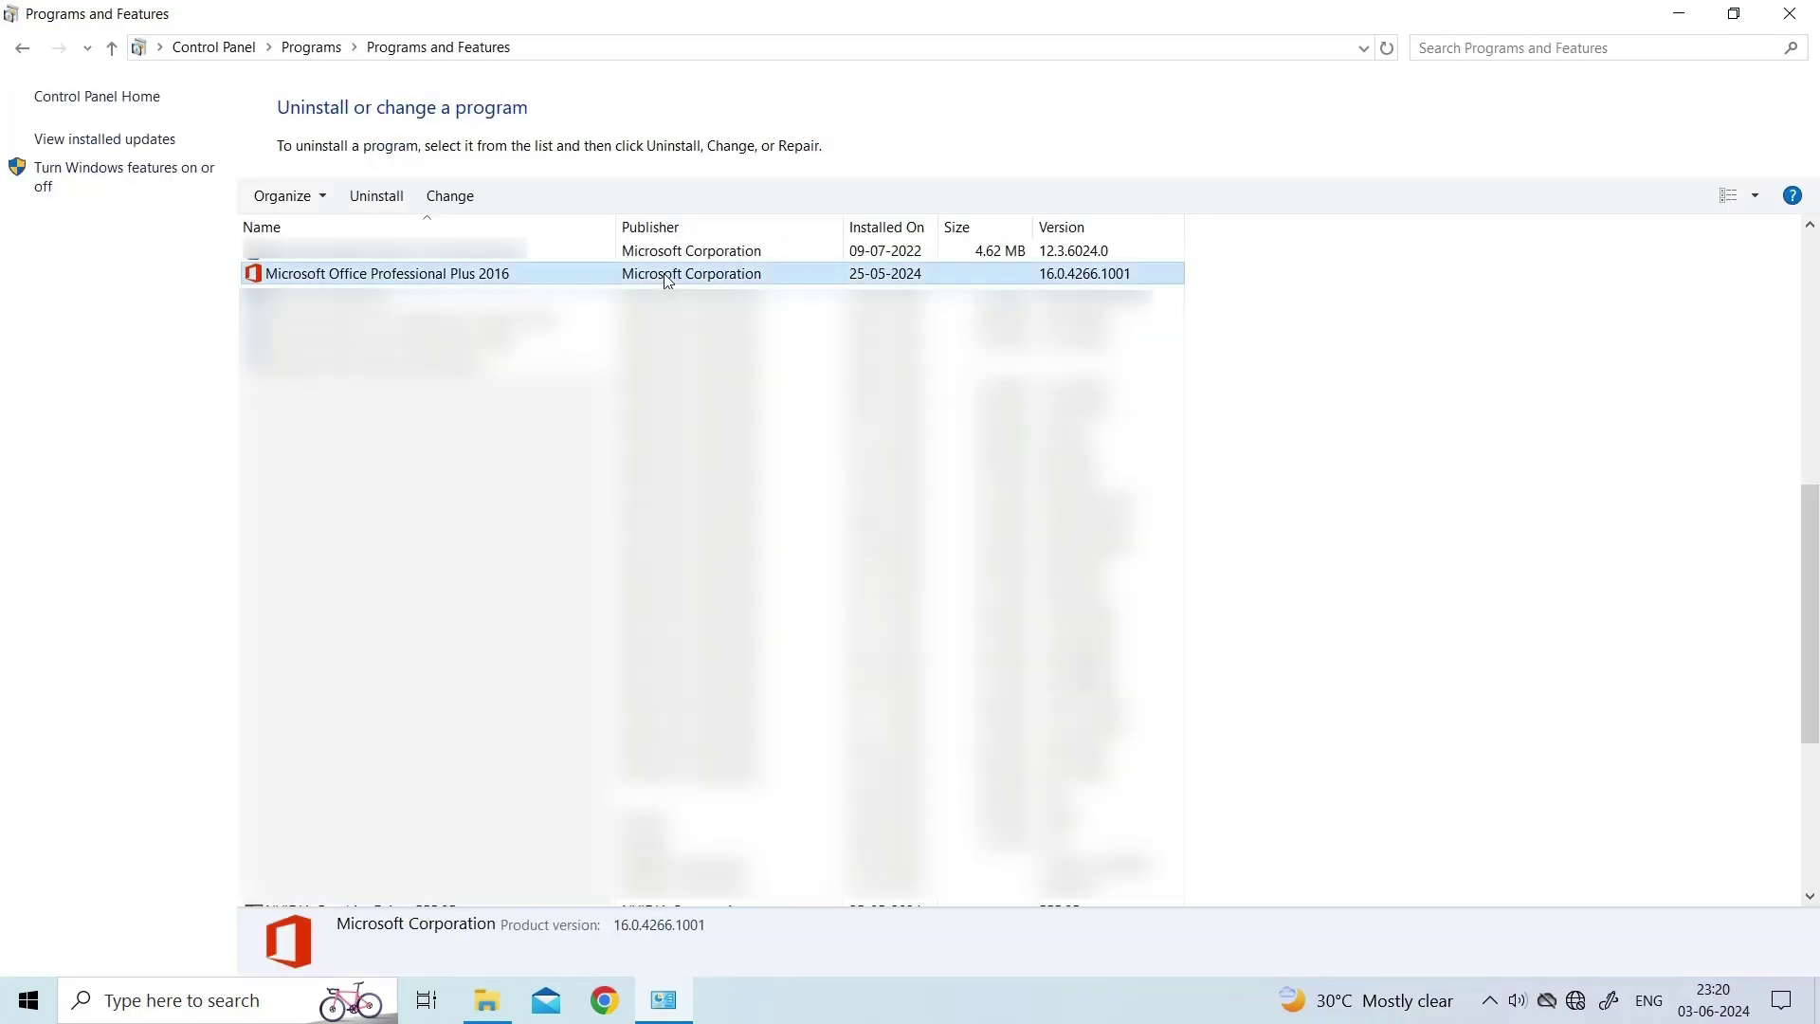
right_click(1168, 273)
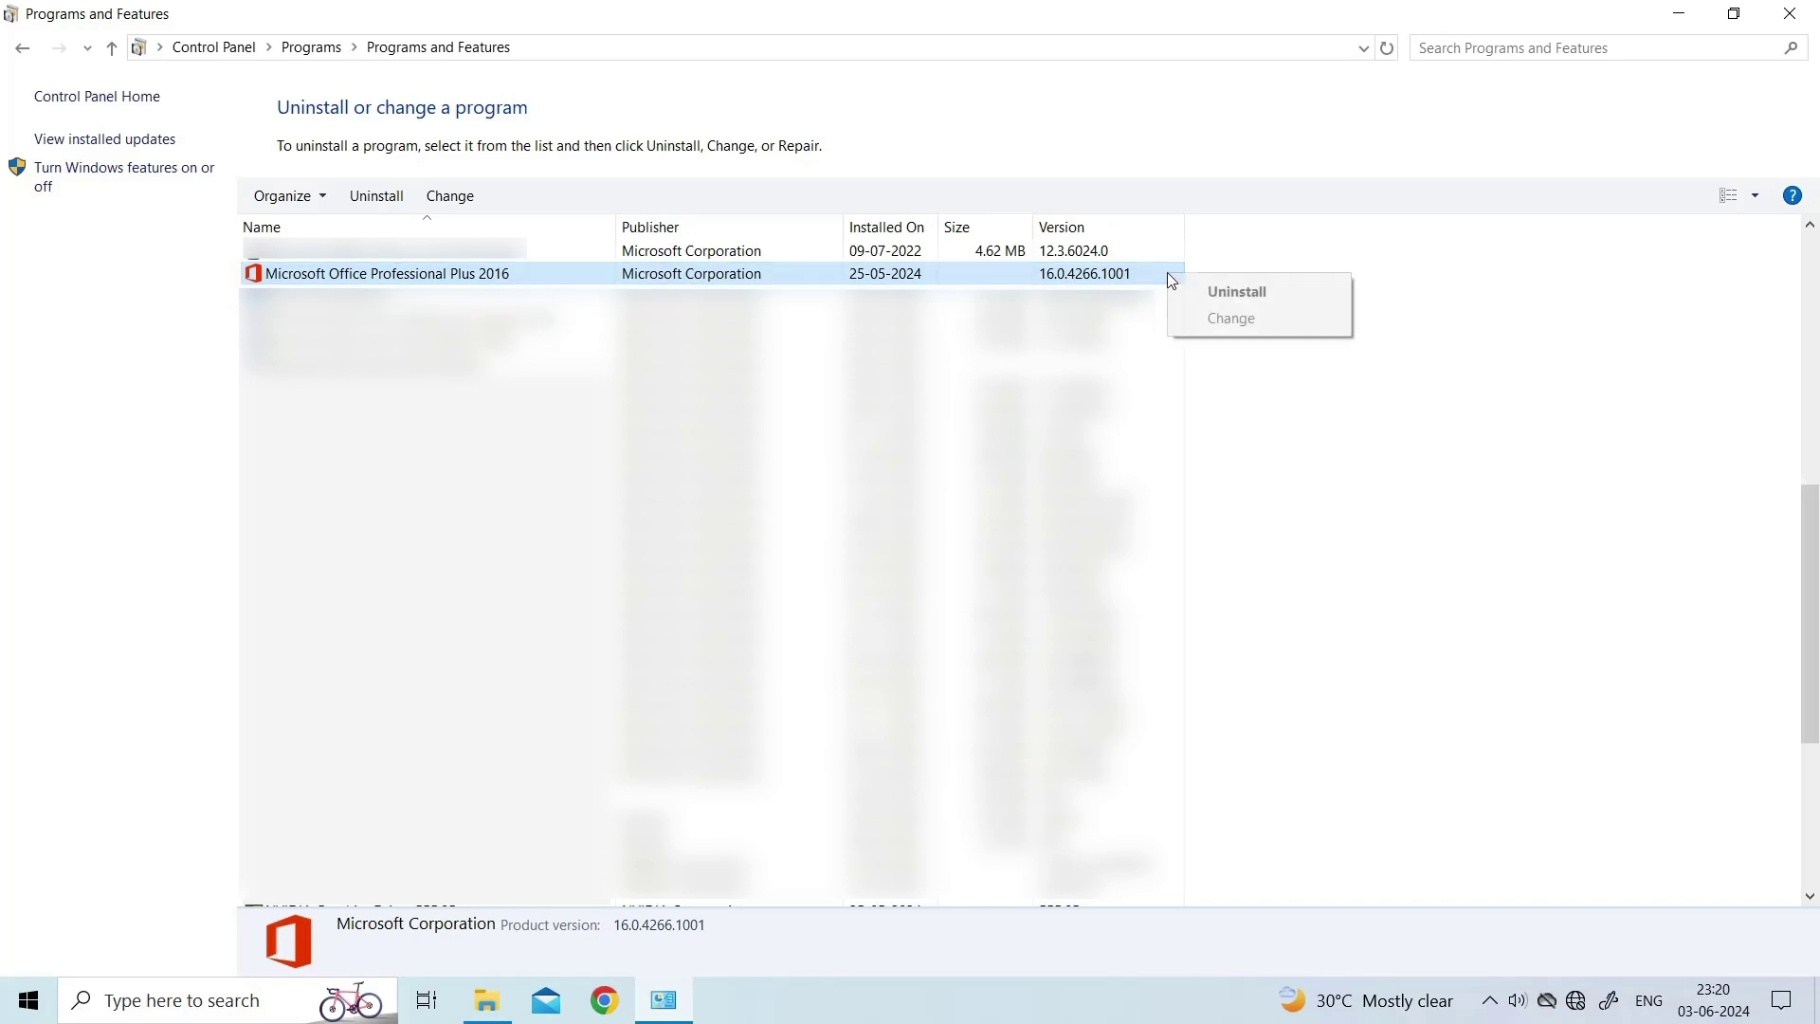
click(1232, 321)
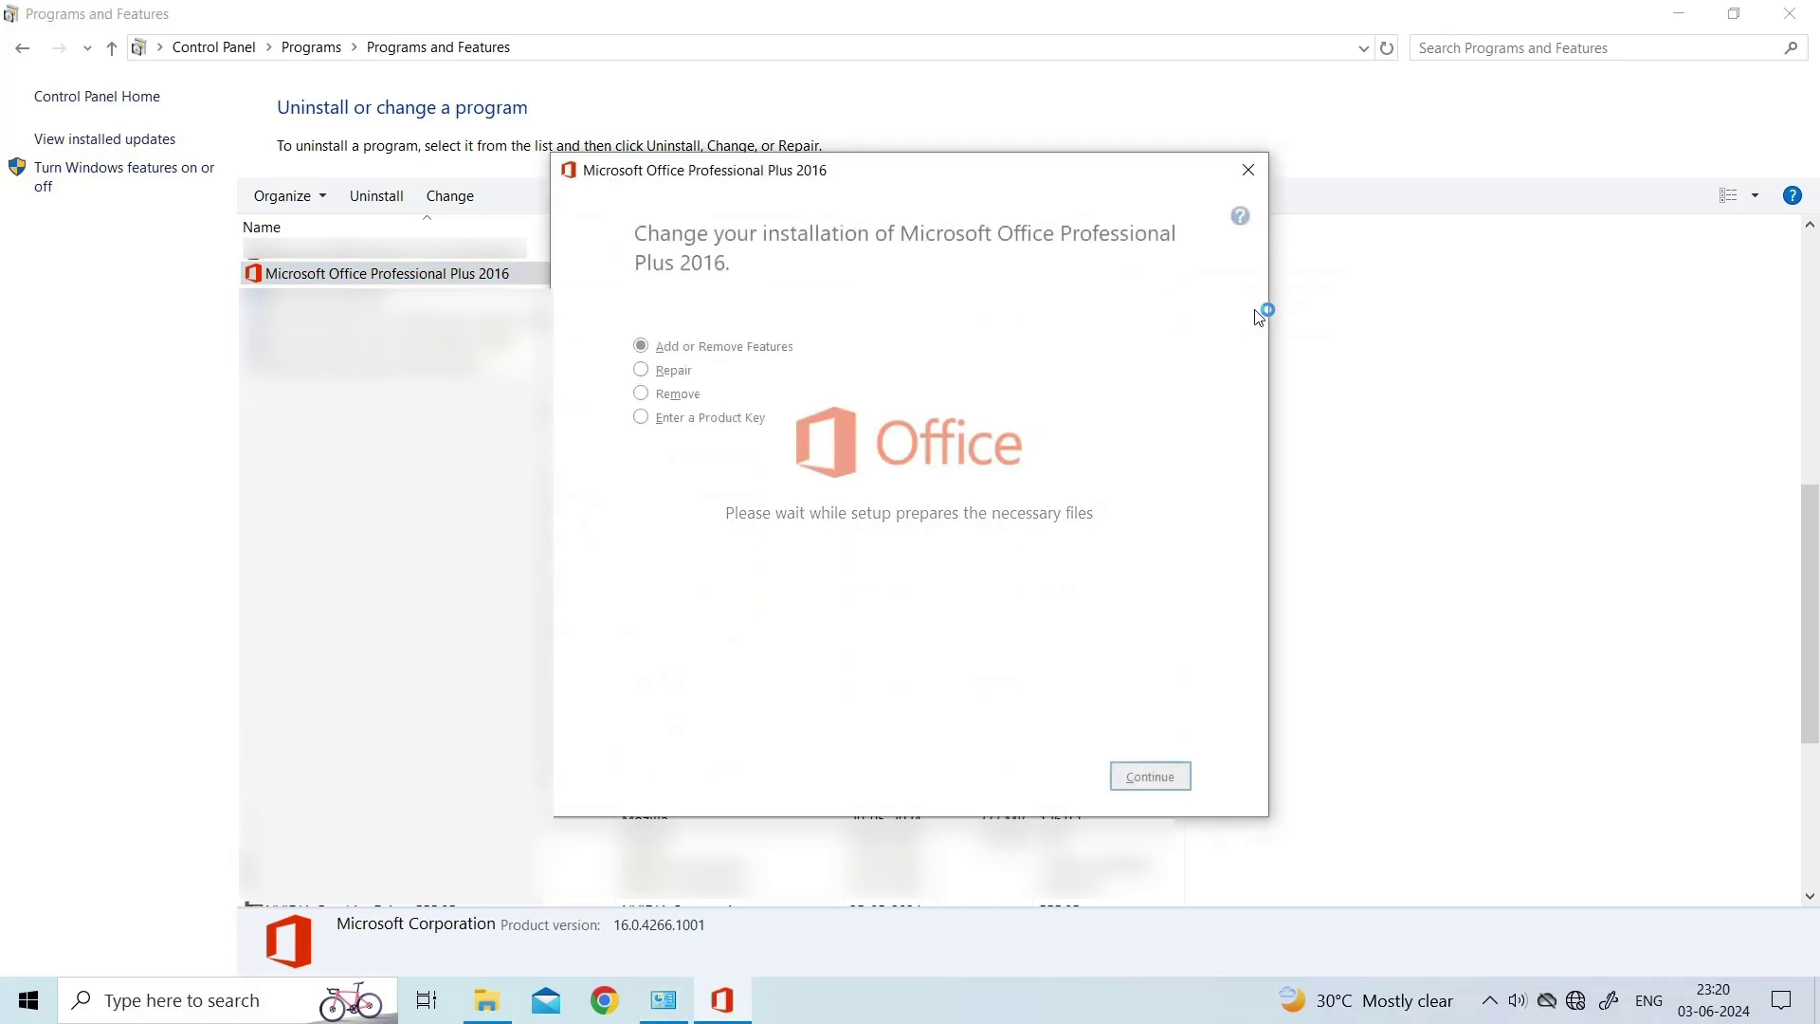
click(672, 375)
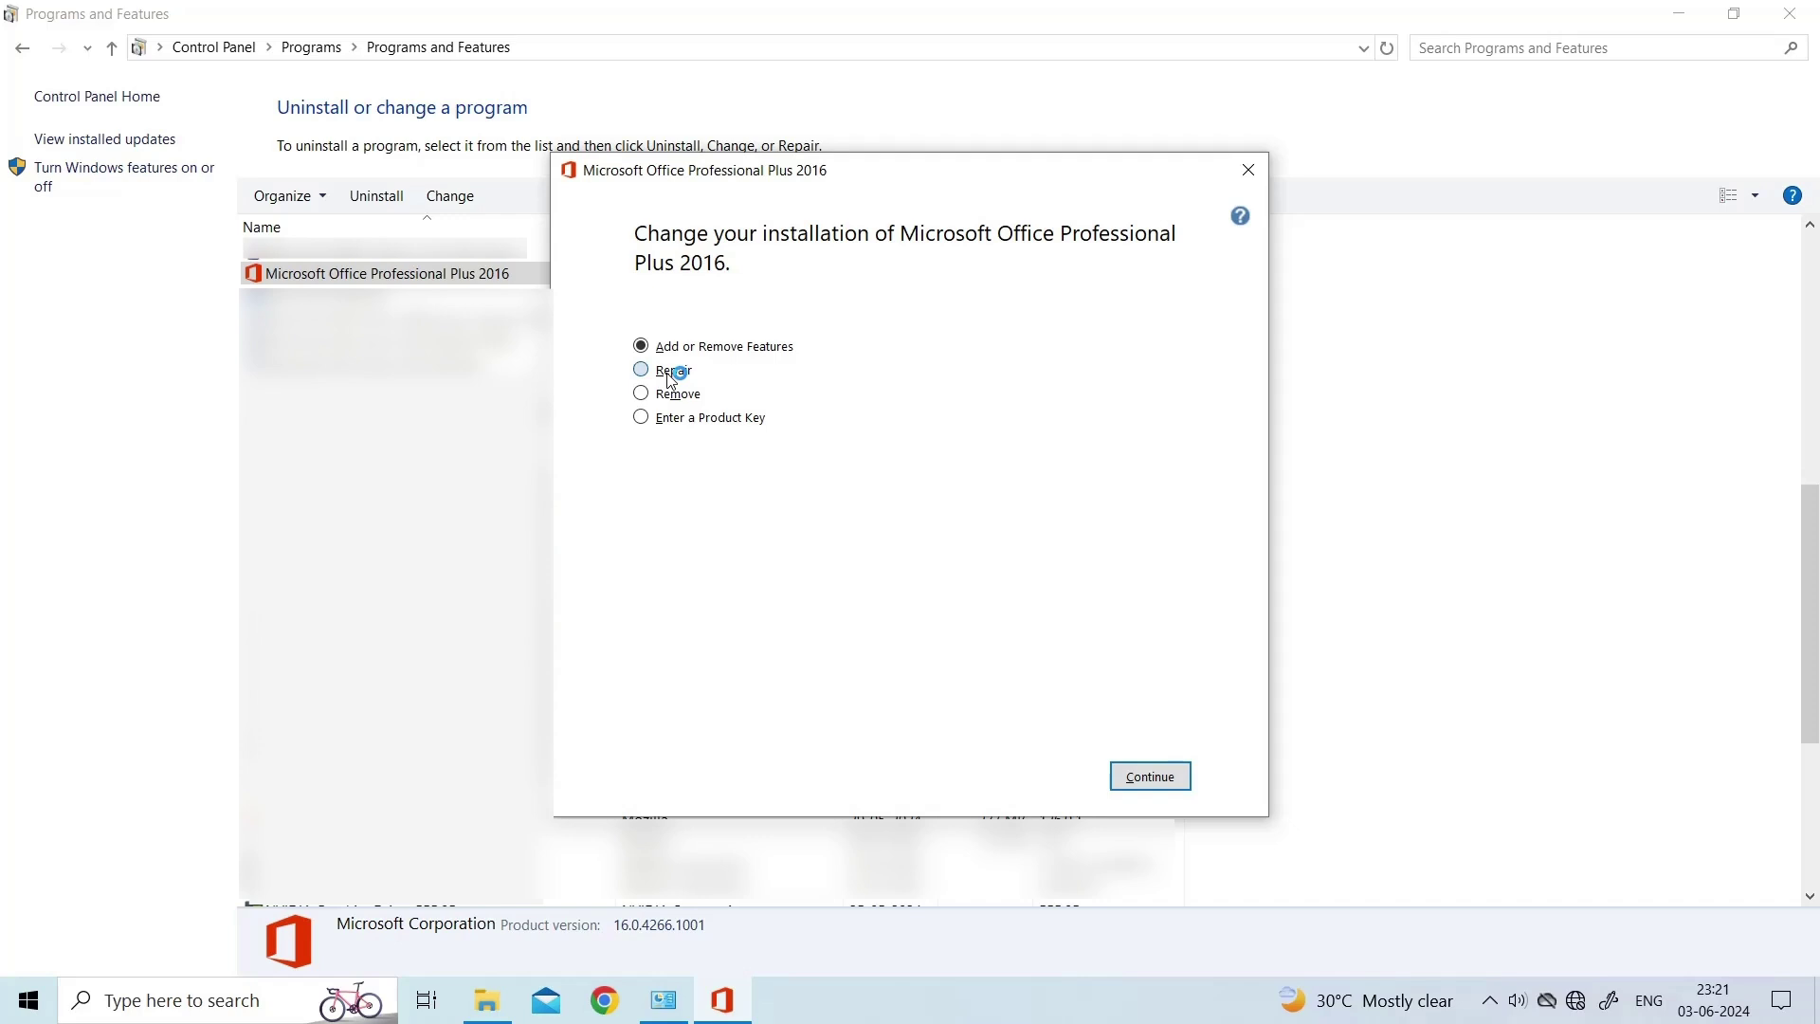